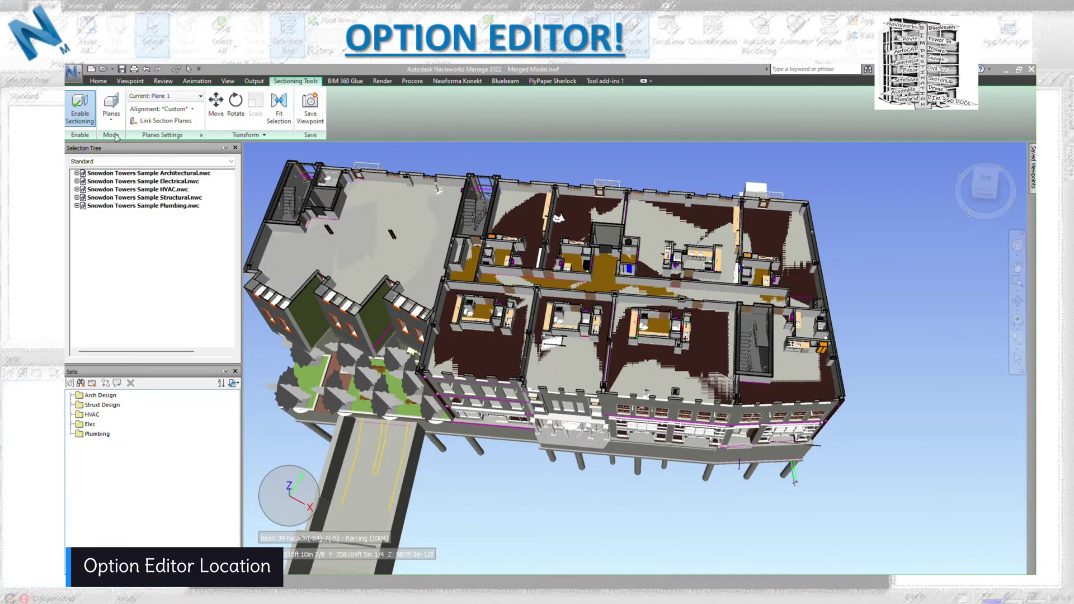
Step: Open the Options Editor and examine the General settings for Undo, Locations, Local Caching, Environment and Auto-Save
{"action": "left_click", "coordinate": [73, 72]}
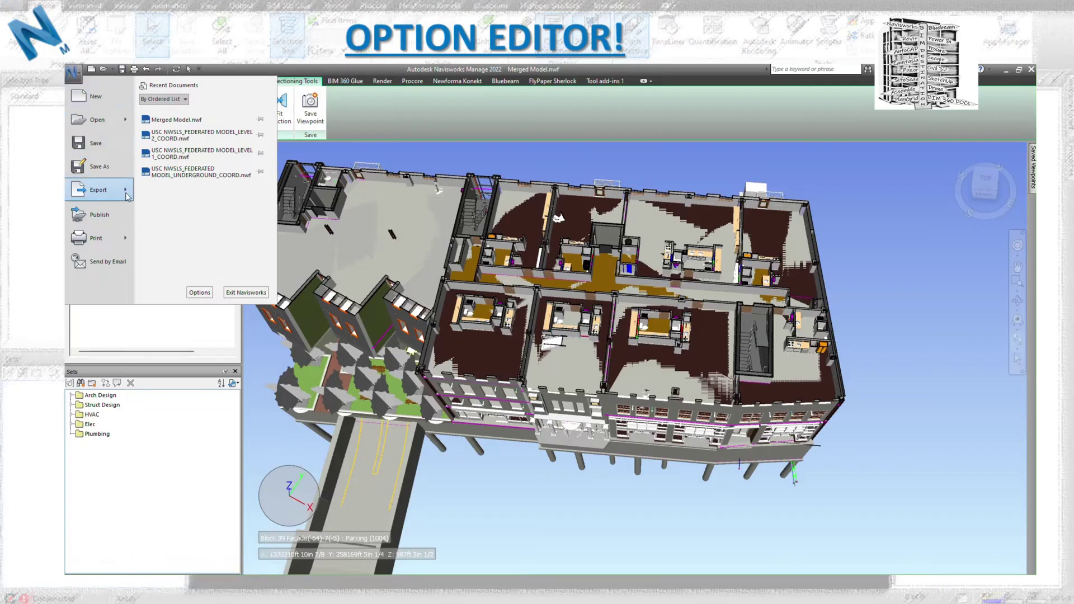
{"action": "left_click", "coordinate": [200, 293]}
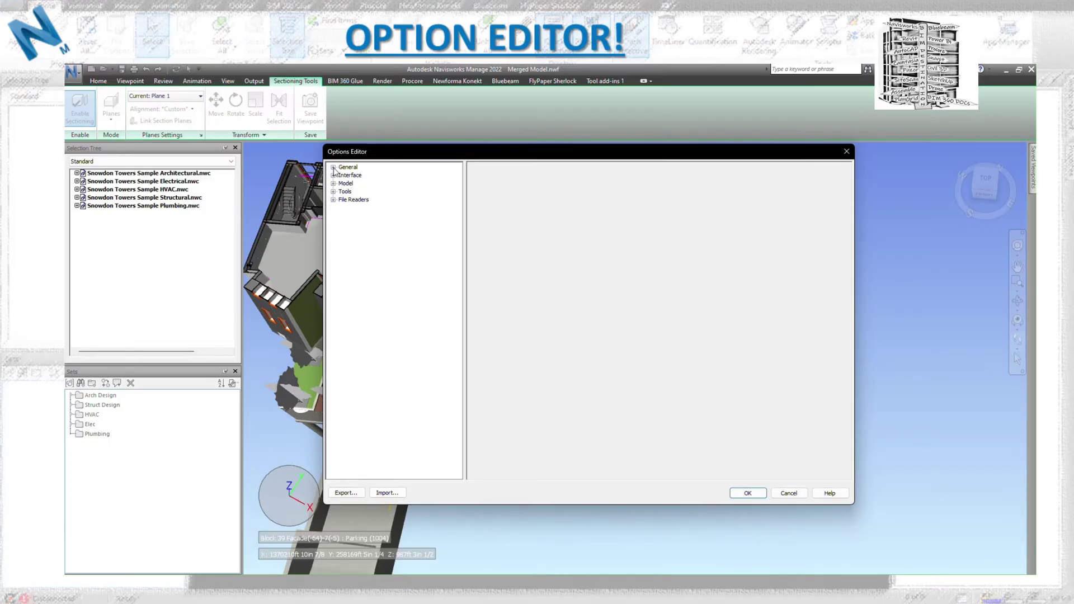
{"action": "left_click", "coordinate": [333, 167]}
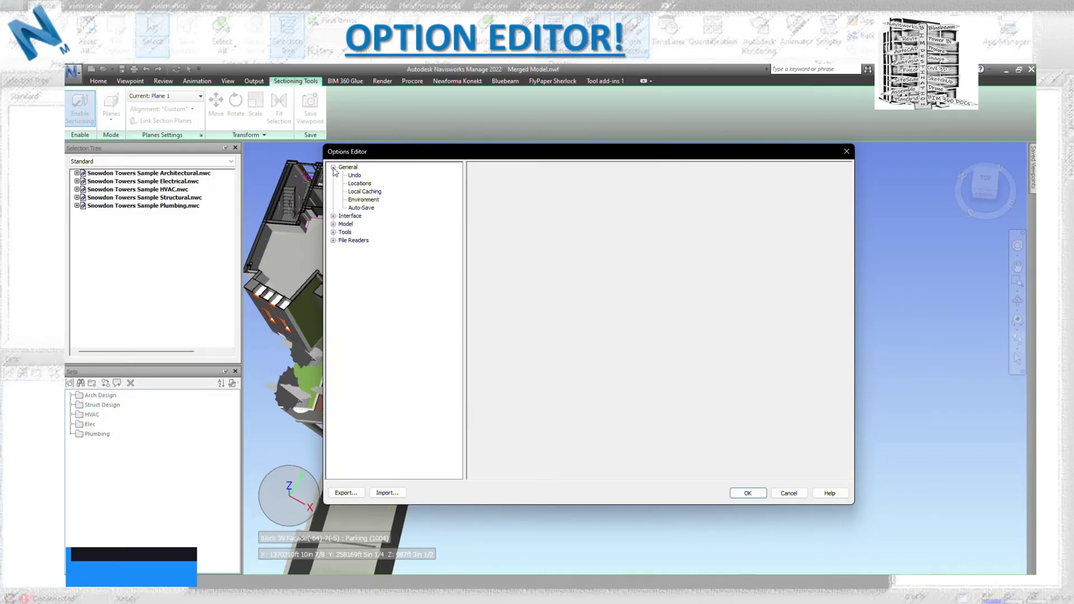
{"action": "left_click", "coordinate": [354, 176]}
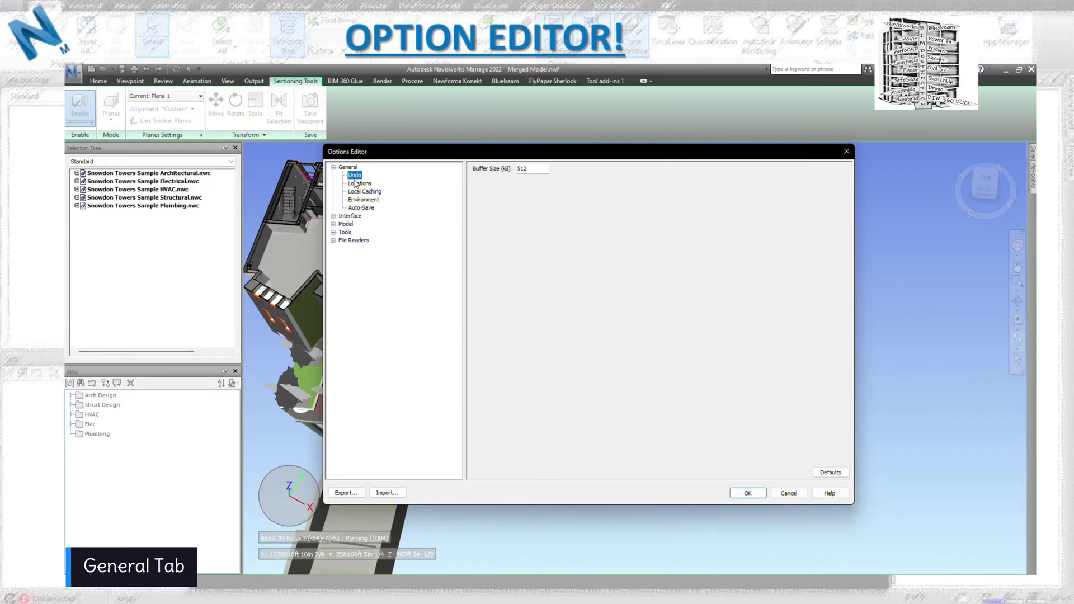
{"action": "left_click", "coordinate": [357, 184]}
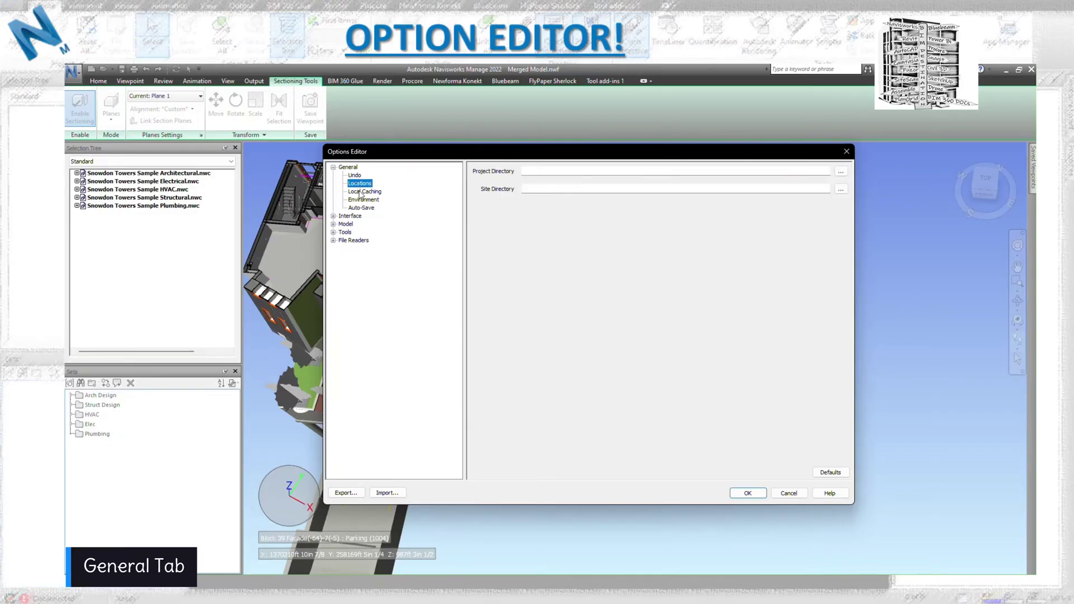
{"action": "left_click", "coordinate": [361, 192]}
{"action": "left_click", "coordinate": [363, 201]}
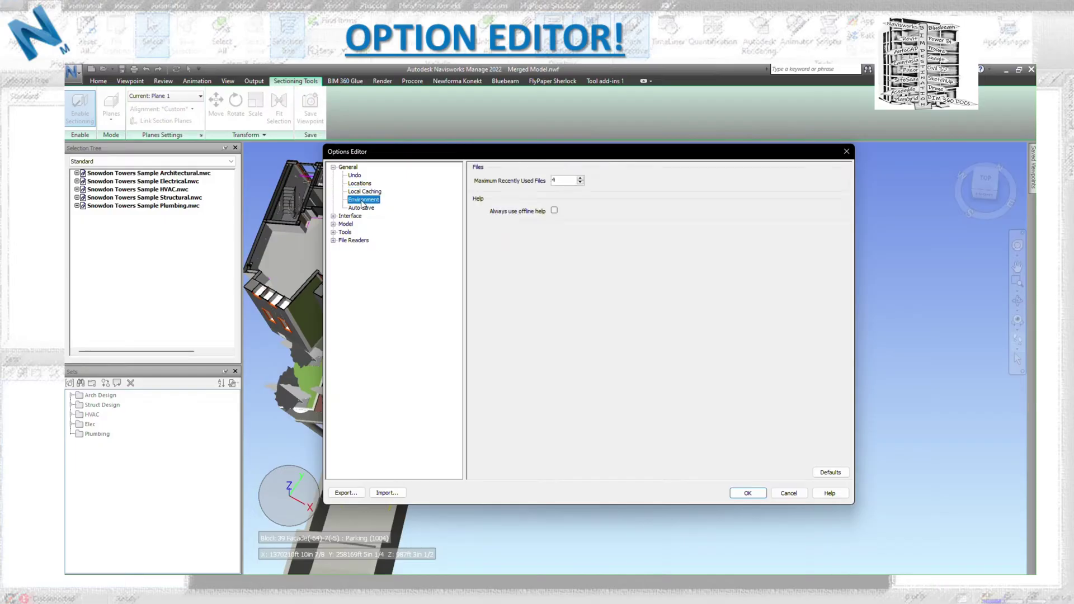
{"action": "left_click", "coordinate": [362, 208]}
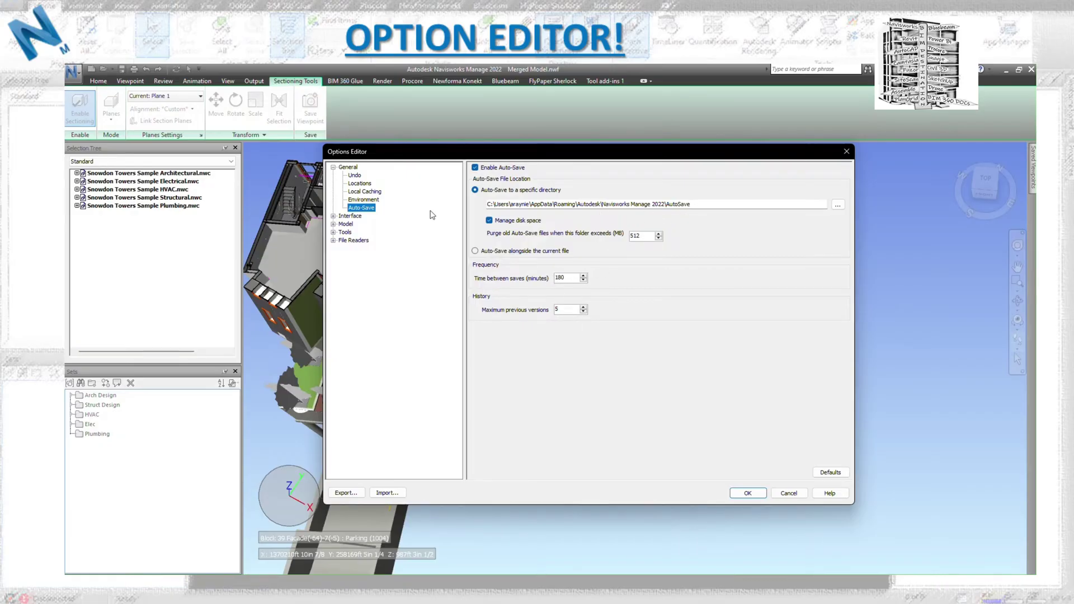
{"action": "left_click", "coordinate": [332, 166]}
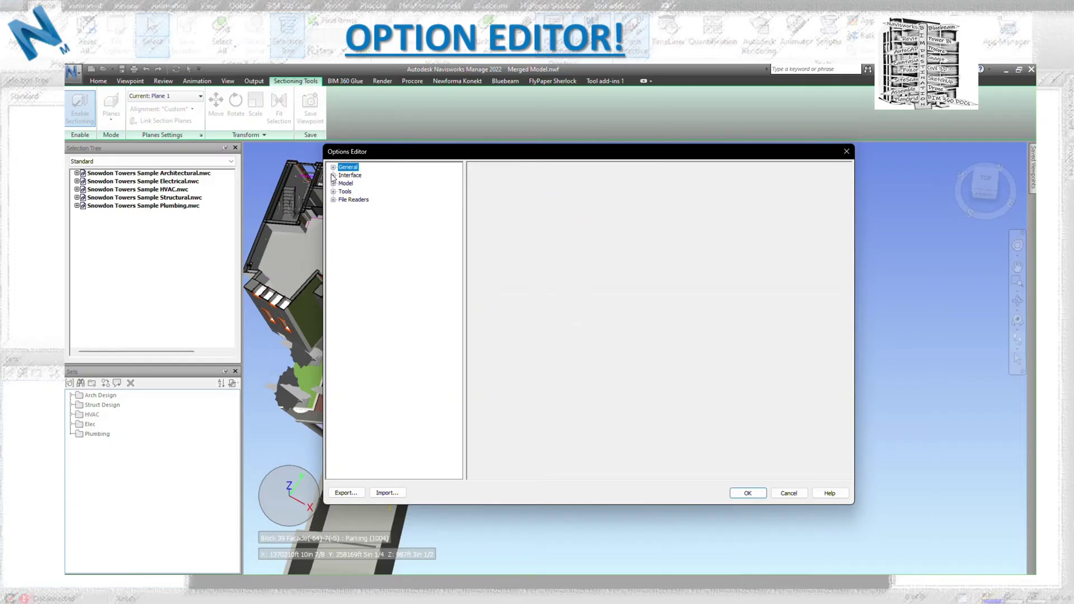
Step: Examine the Interface options for Display Units, including the available linear units, and the Sectioning capping settings
{"action": "left_click", "coordinate": [333, 175]}
{"action": "left_click", "coordinate": [364, 184]}
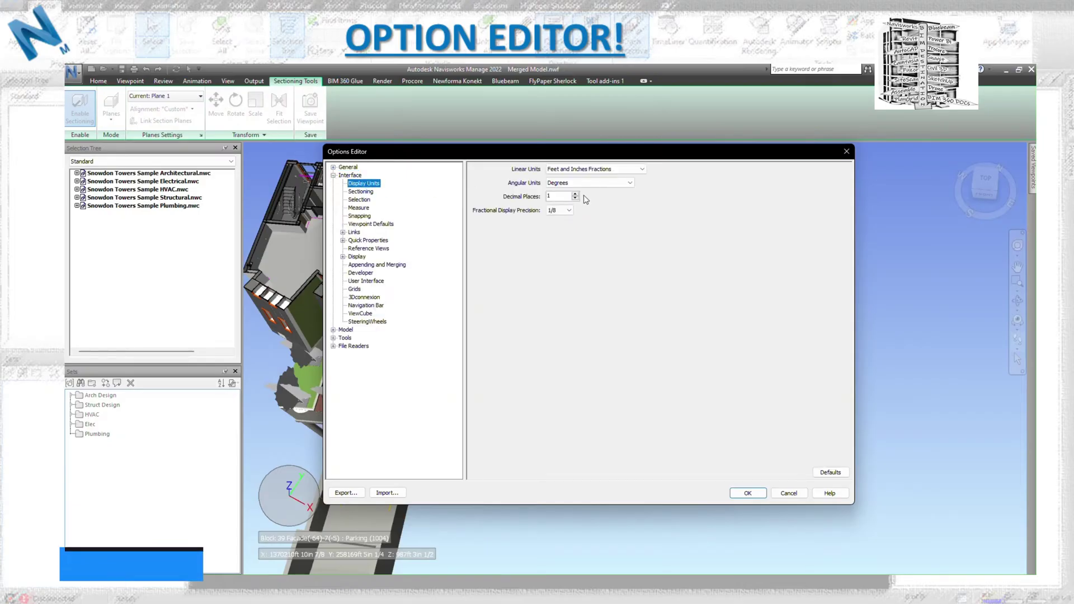
{"action": "left_click", "coordinate": [576, 169]}
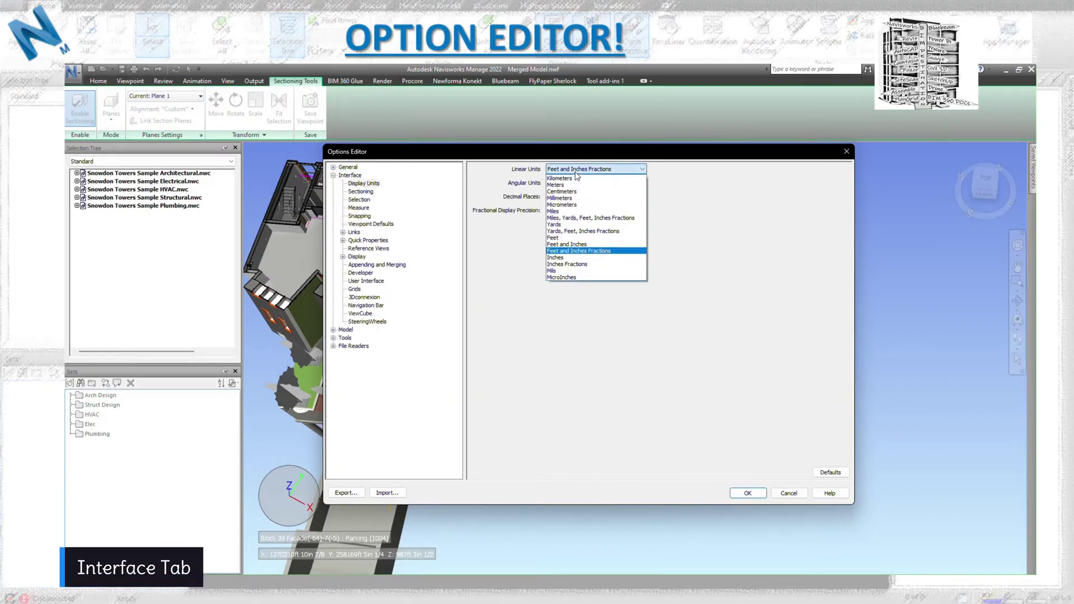
{"action": "left_click", "coordinate": [576, 170]}
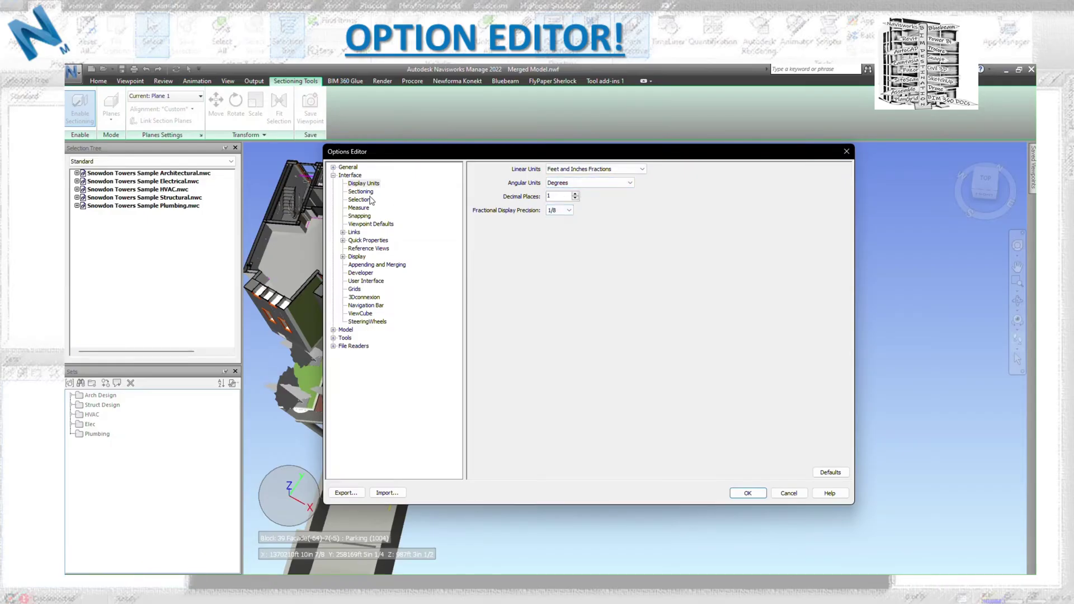
{"action": "left_click", "coordinate": [361, 192]}
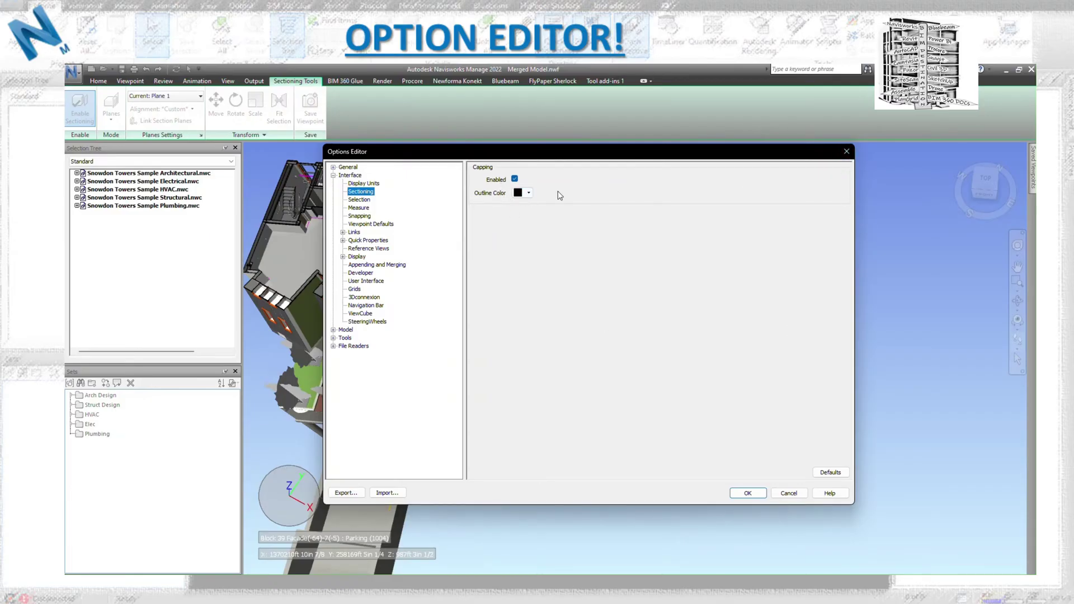
{"action": "left_click", "coordinate": [849, 156]}
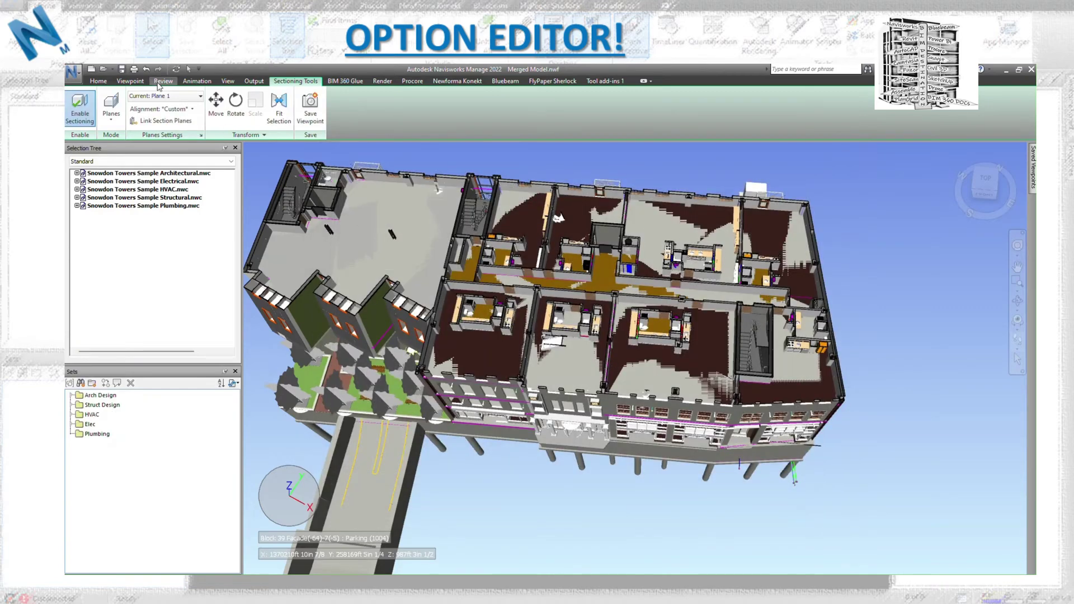
Step: Set the section capping outline color to red in the Sectioning interface options and apply it to the model
{"action": "left_click", "coordinate": [82, 84]}
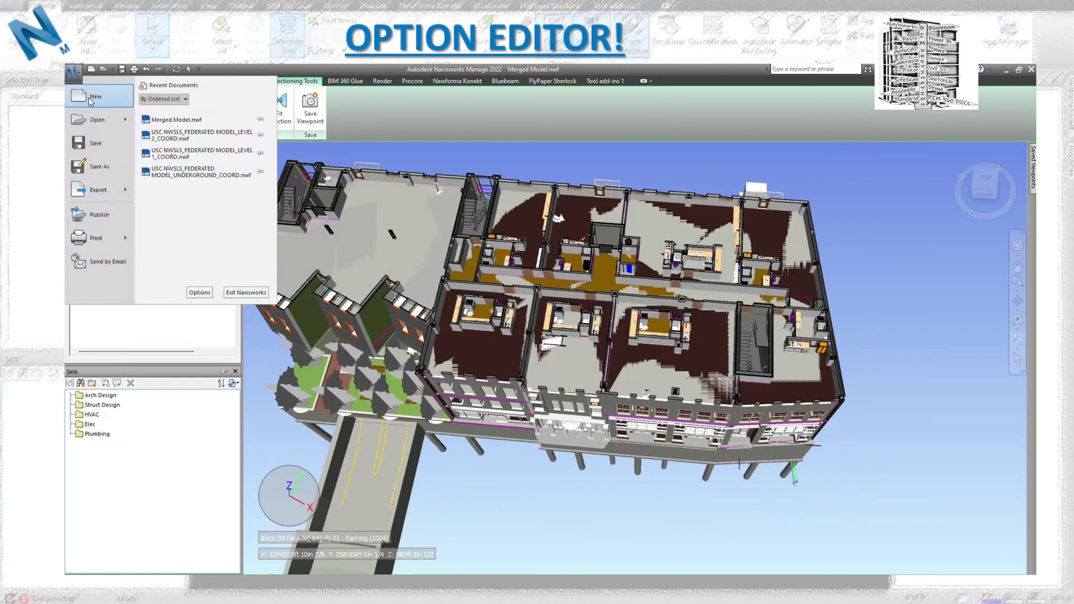
{"action": "left_click", "coordinate": [199, 294]}
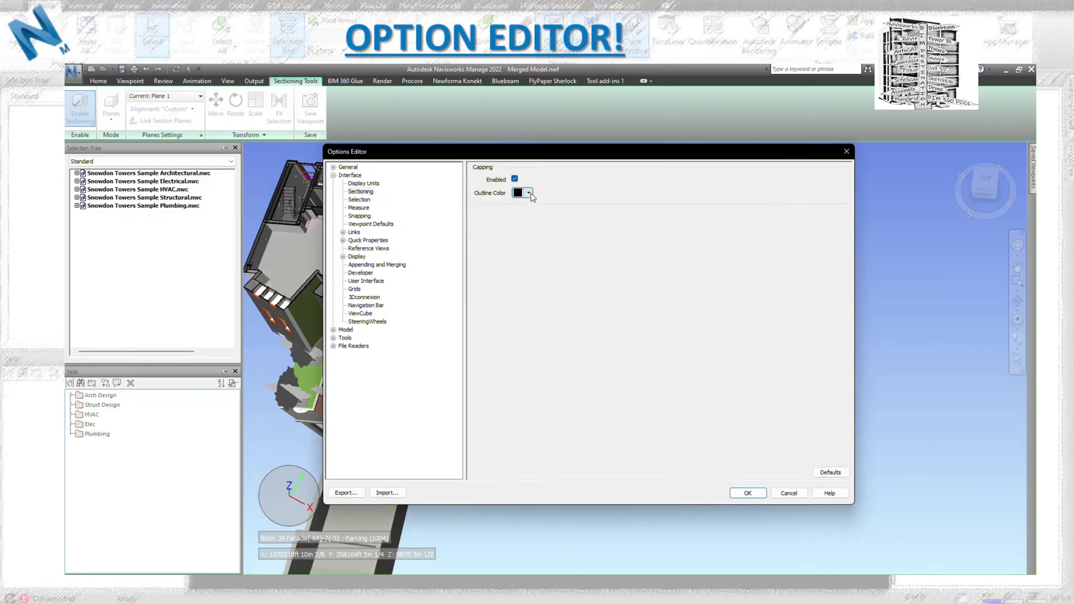
{"action": "left_click", "coordinate": [528, 193]}
{"action": "left_click", "coordinate": [518, 223]}
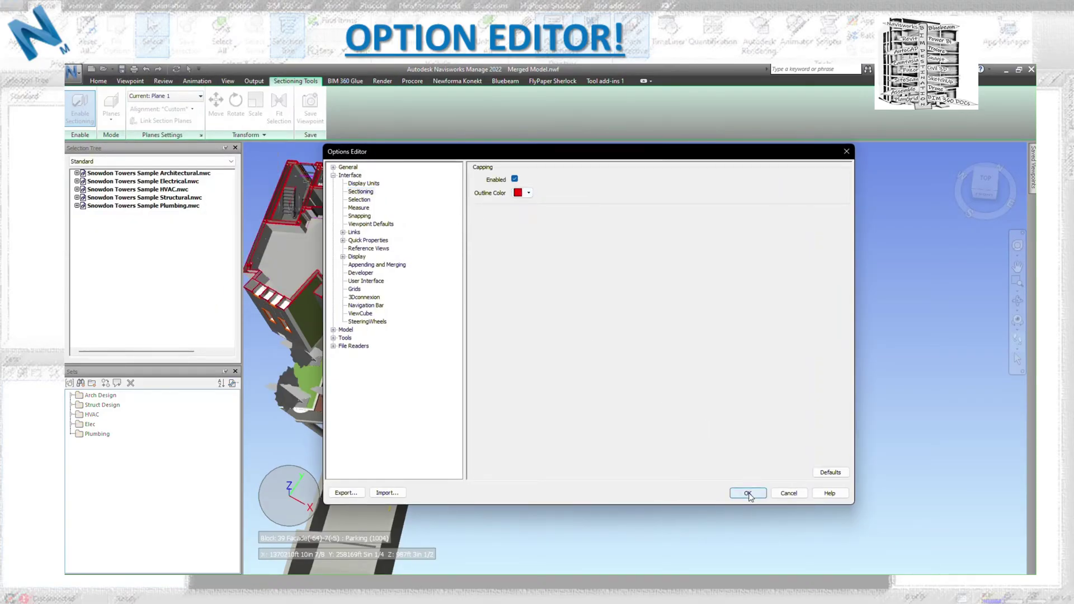
{"action": "left_click", "coordinate": [748, 493]}
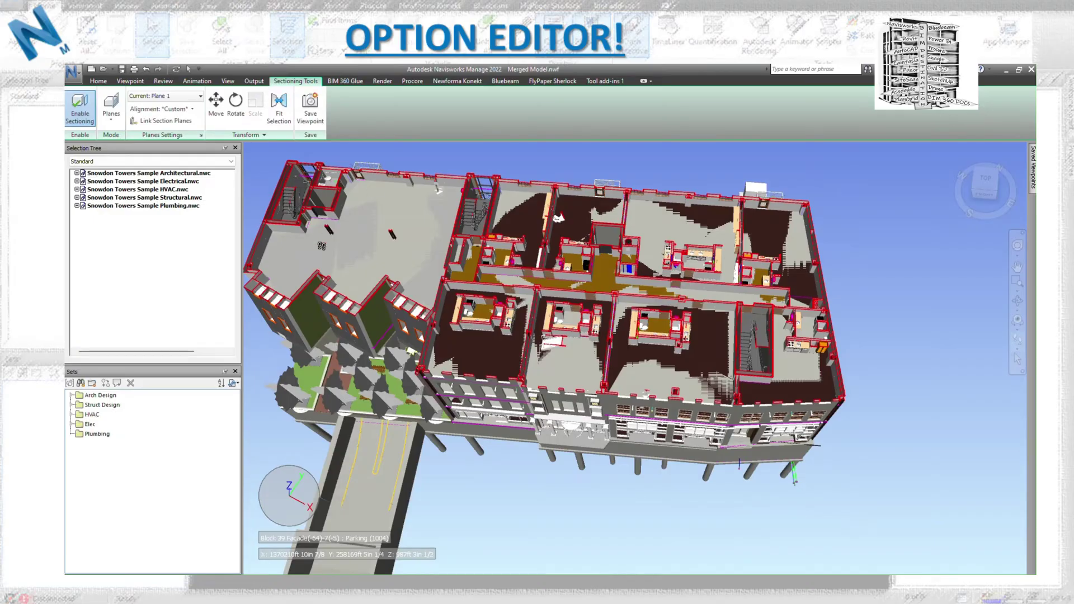
Step: Examine the Selection interface options and compare them with the selection resolution choices available for the Snowdon Towers Sample HVAC.nwc model
{"action": "left_click", "coordinate": [73, 72]}
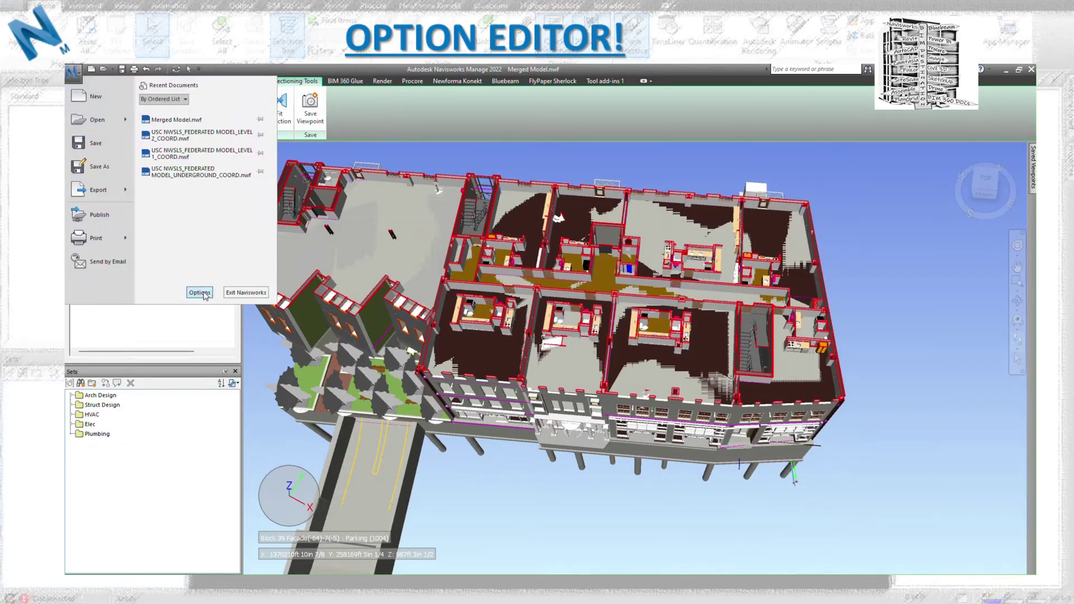
{"action": "left_click", "coordinate": [199, 289]}
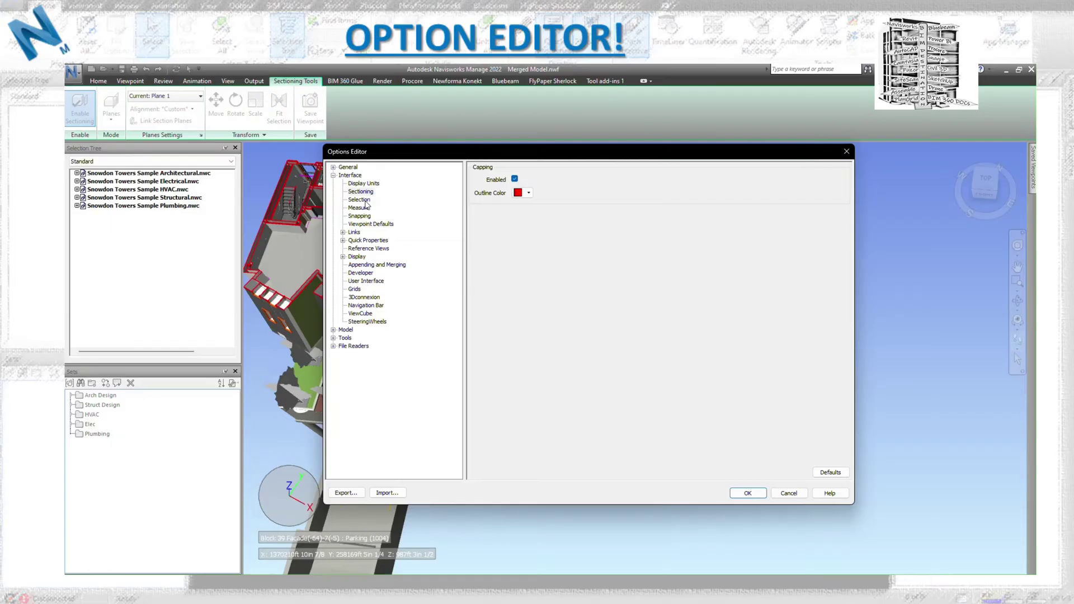
{"action": "left_click", "coordinate": [359, 199]}
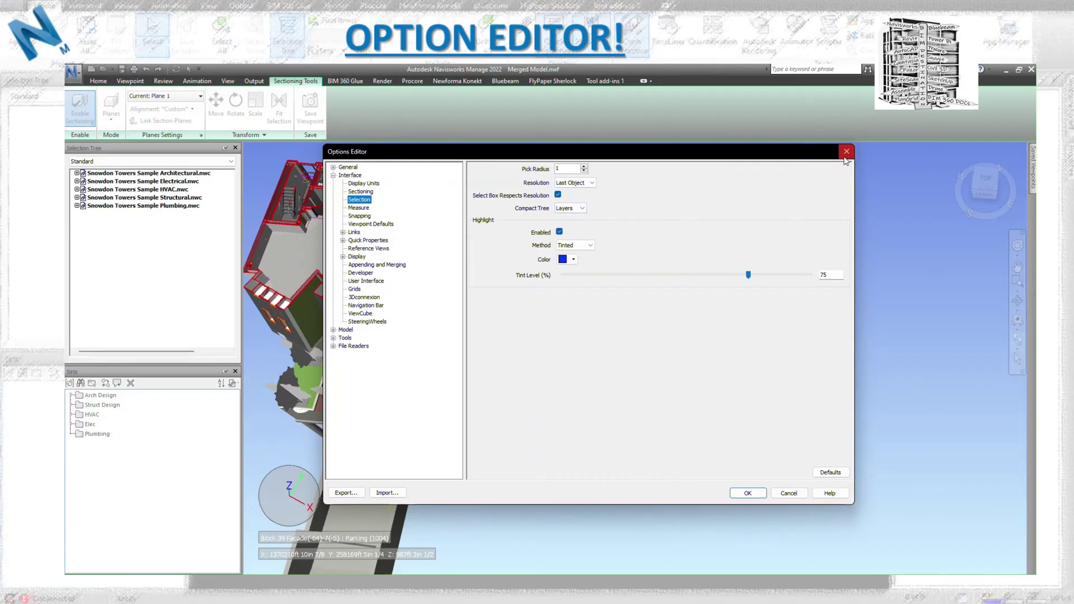
{"action": "left_click", "coordinate": [845, 152]}
{"action": "left_click", "coordinate": [167, 190]}
{"action": "right_click", "coordinate": [182, 191]}
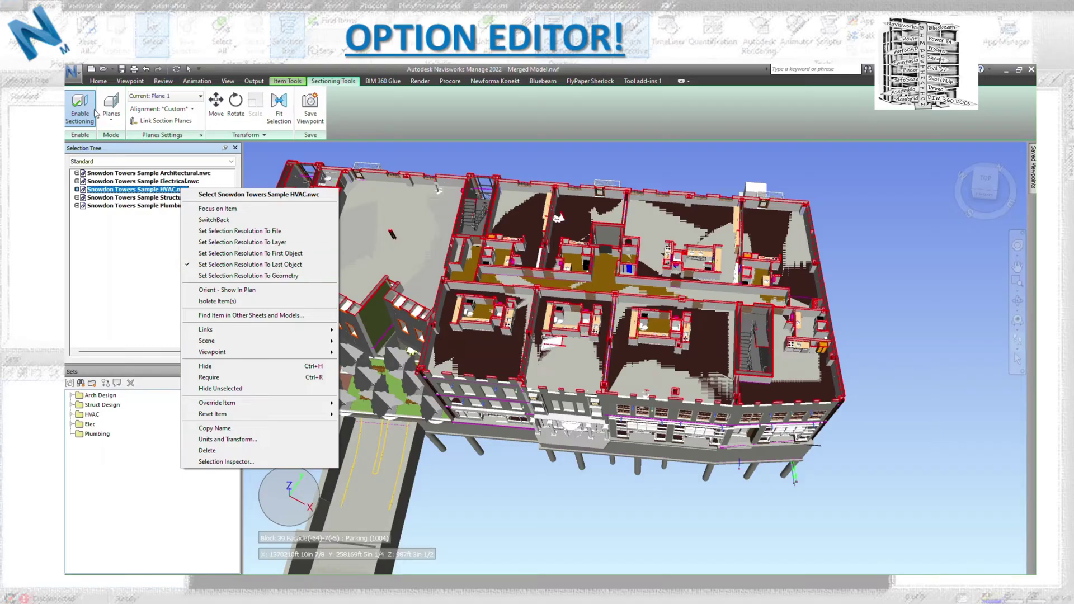
Step: Examine the Measure and Snapping interface options in the Options Editor
{"action": "left_click", "coordinate": [73, 71]}
{"action": "left_click", "coordinate": [199, 292]}
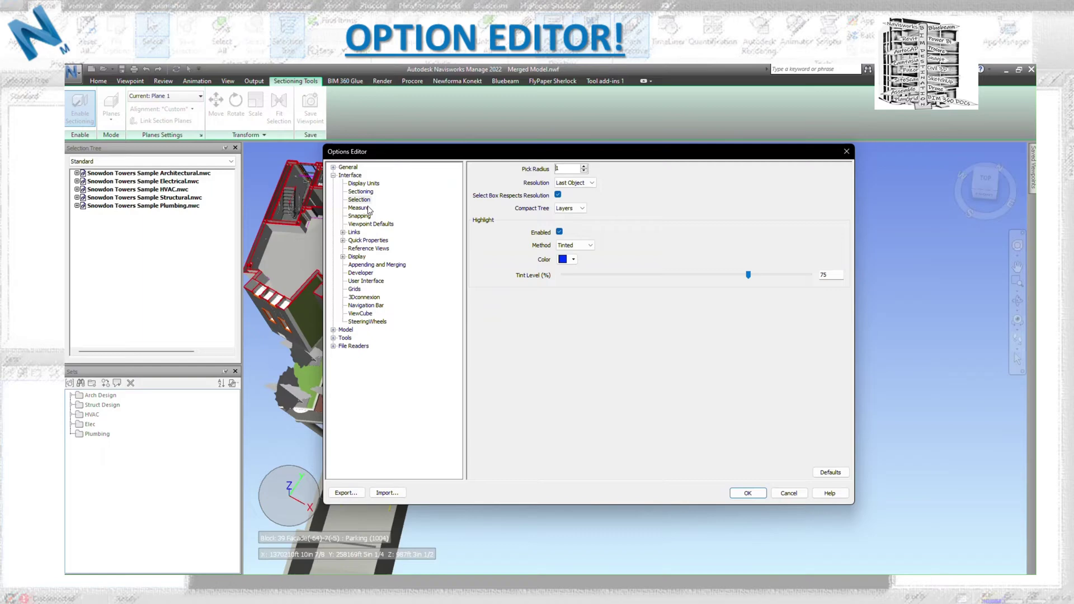
{"action": "left_click", "coordinate": [358, 207]}
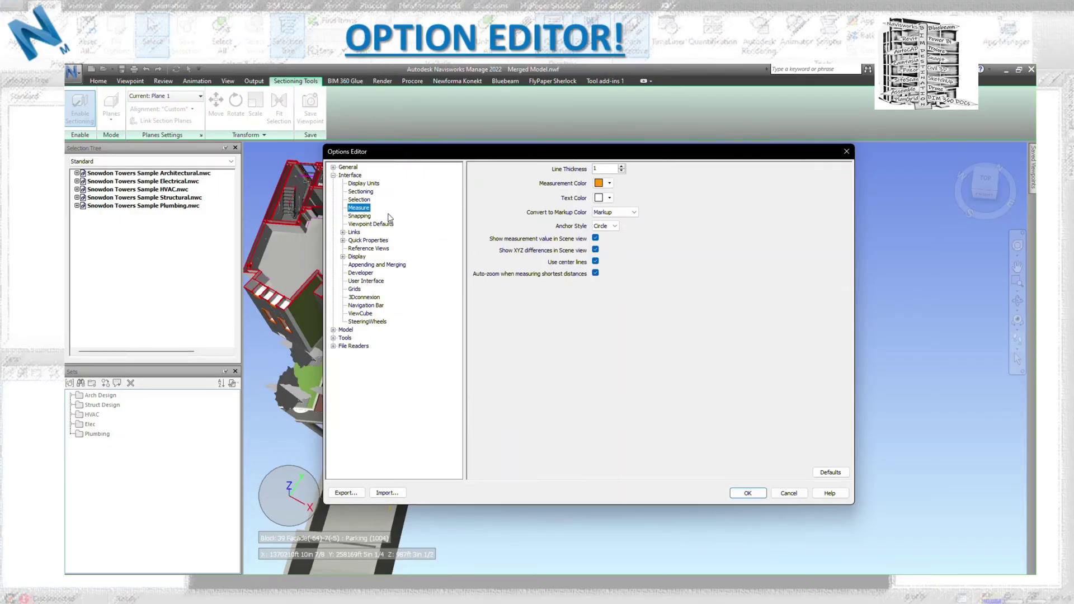
{"action": "left_click", "coordinate": [363, 217]}
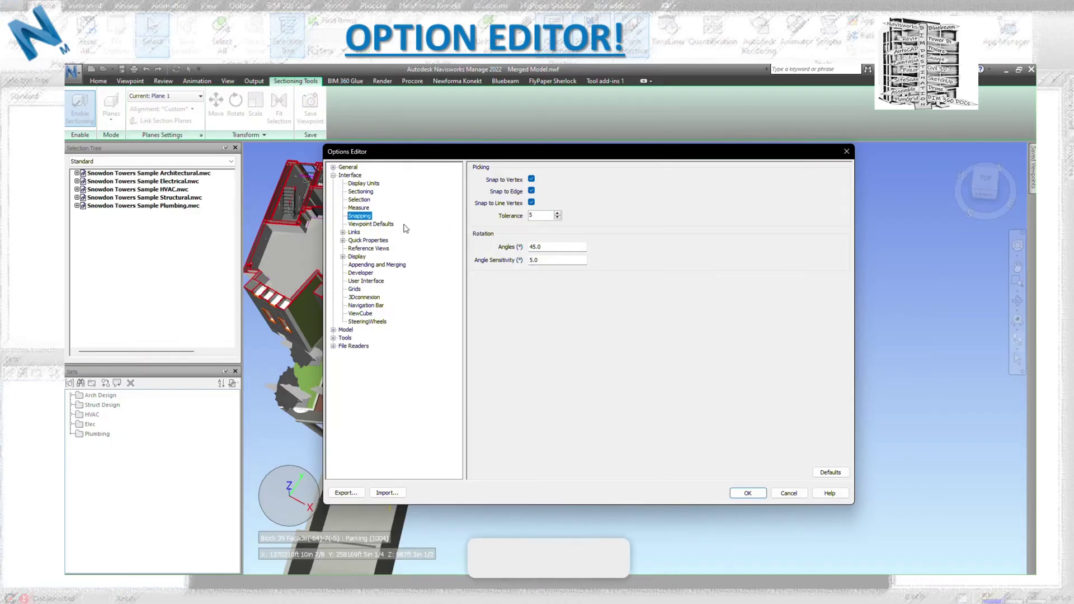
Step: Examine the Viewpoint Defaults options, including linear and angular speed, and look up the viewpoint's own navigation settings
{"action": "left_click", "coordinate": [377, 224]}
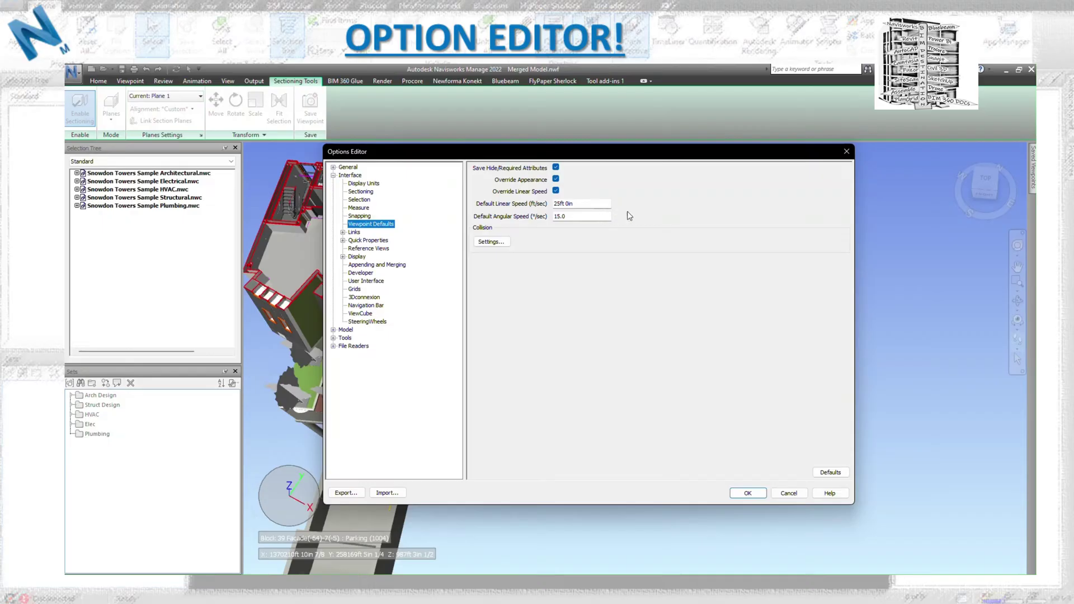
{"action": "left_click", "coordinate": [847, 151]}
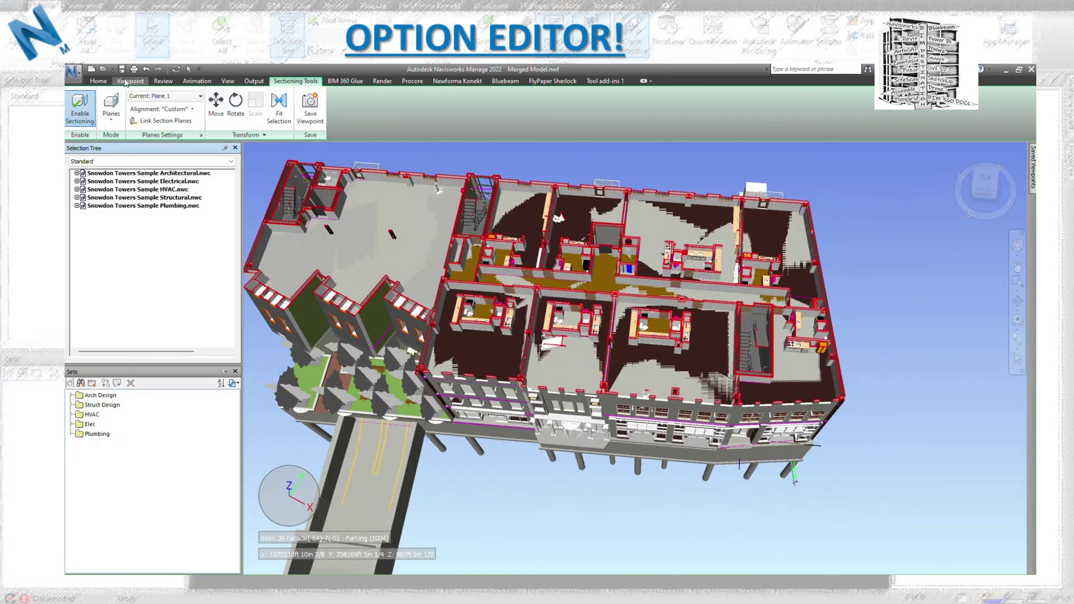
{"action": "left_click", "coordinate": [128, 82]}
{"action": "left_click", "coordinate": [399, 135]}
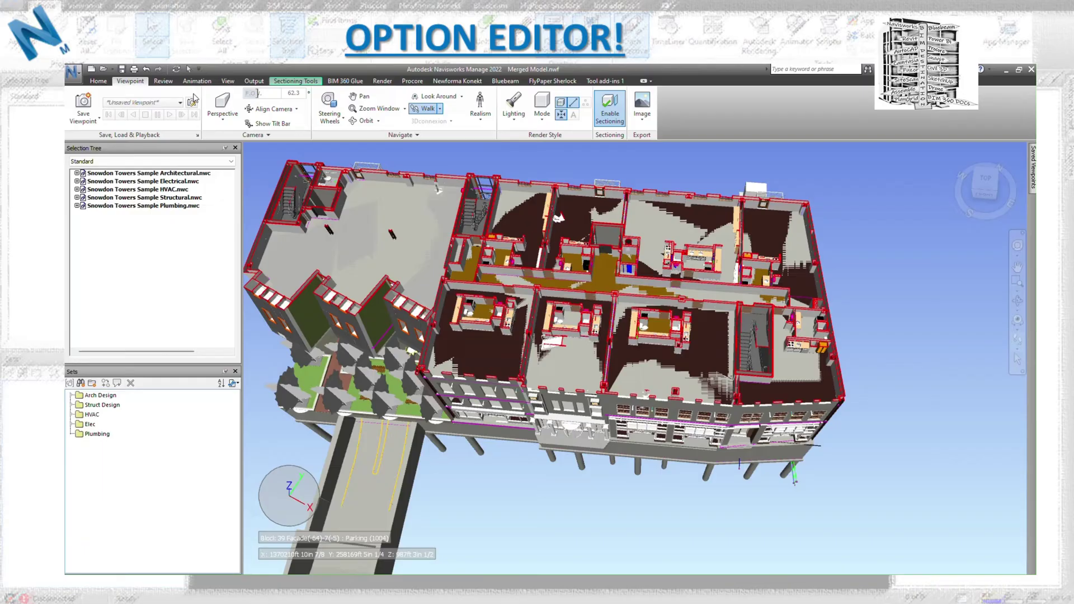
Step: Return to the Options Editor and examine the Links interface options with their subcategories expanded
{"action": "left_click", "coordinate": [72, 71]}
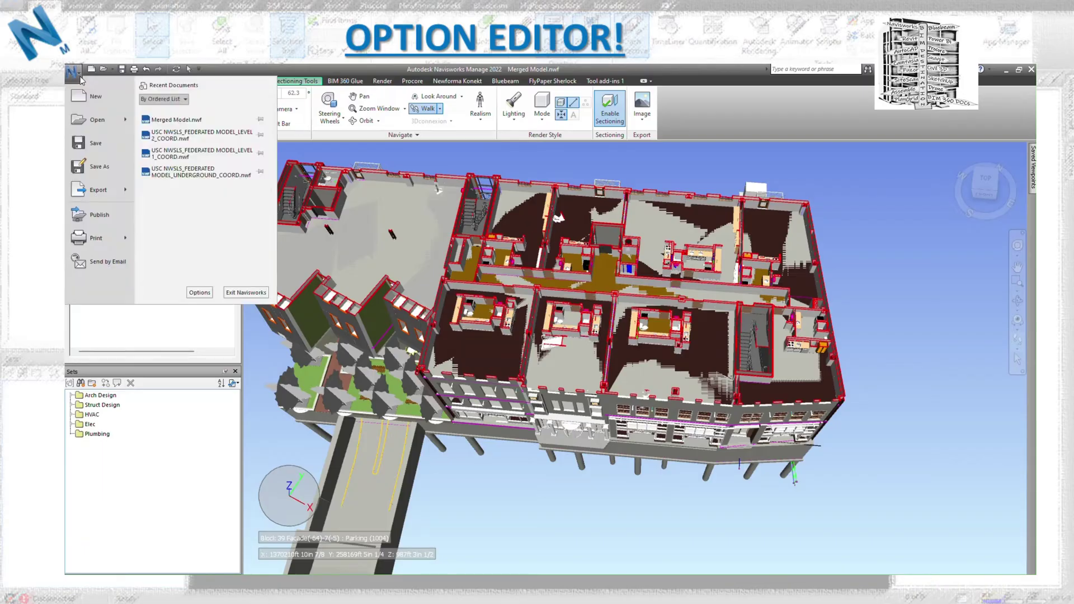
{"action": "left_click", "coordinate": [199, 292]}
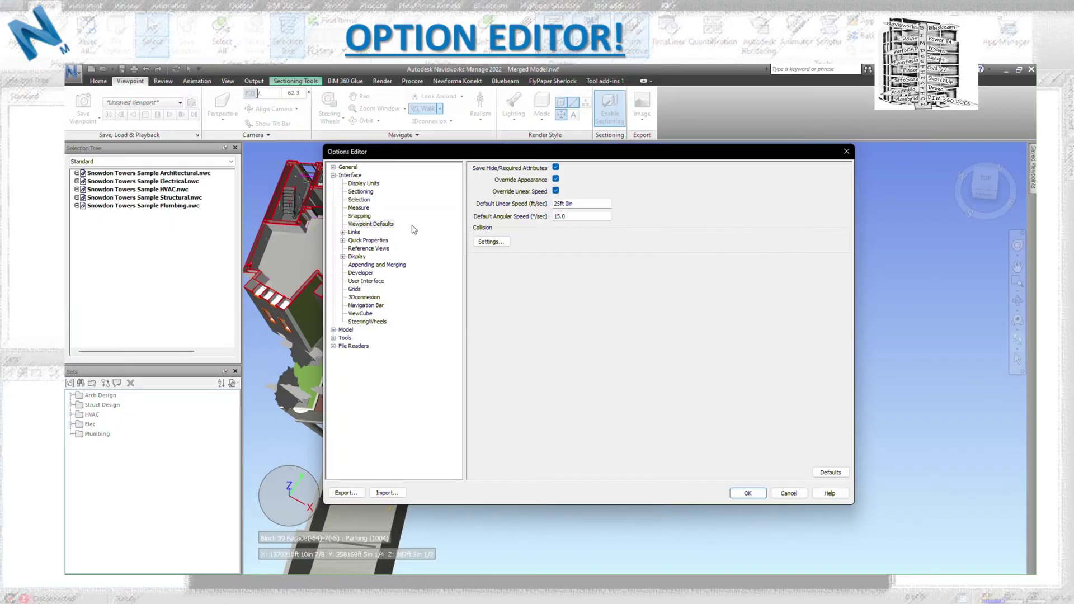
{"action": "left_click", "coordinate": [380, 225]}
{"action": "left_click", "coordinate": [343, 232]}
{"action": "left_click", "coordinate": [354, 232]}
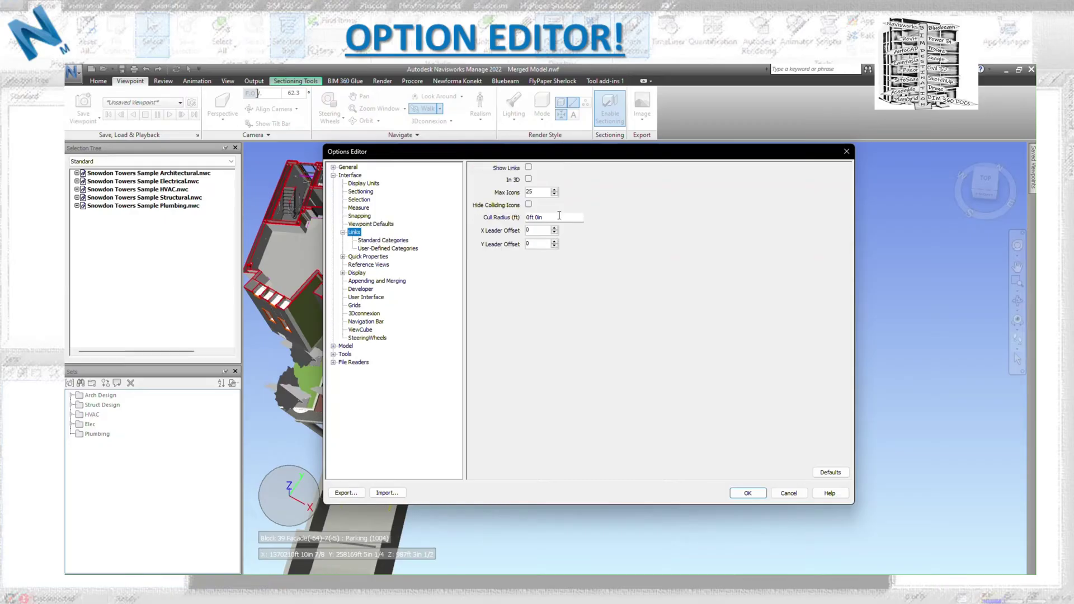
Step: Examine the Quick Properties interface options and locate the corresponding Links and Quick Properties display toggles for the model
{"action": "left_click", "coordinate": [358, 258]}
{"action": "left_click", "coordinate": [343, 257]}
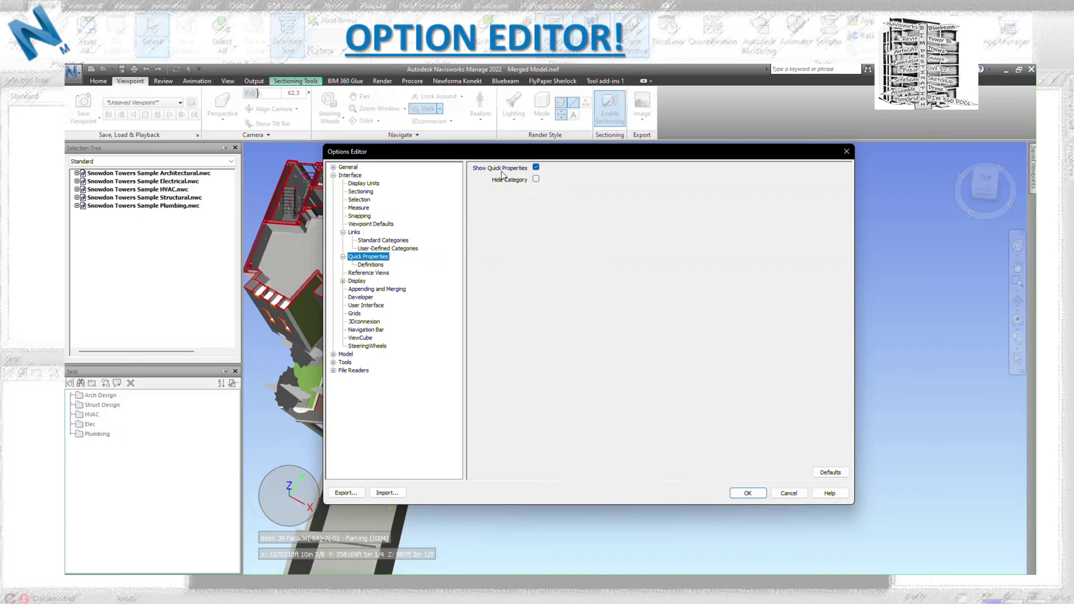
{"action": "left_click", "coordinate": [847, 152]}
{"action": "left_click", "coordinate": [98, 81]}
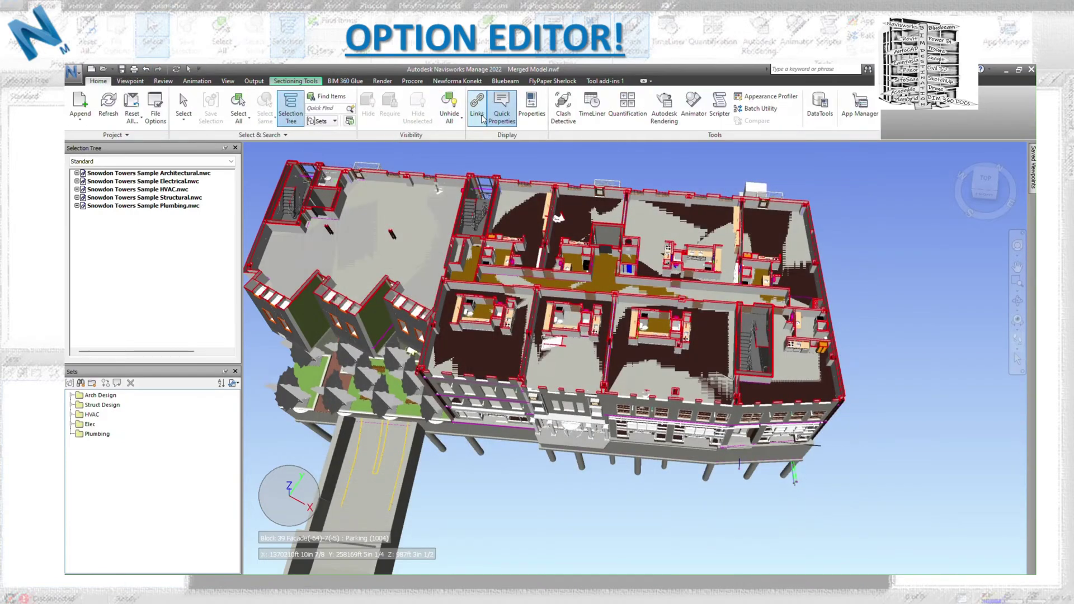
{"action": "mouse_move", "coordinate": [411, 231]}
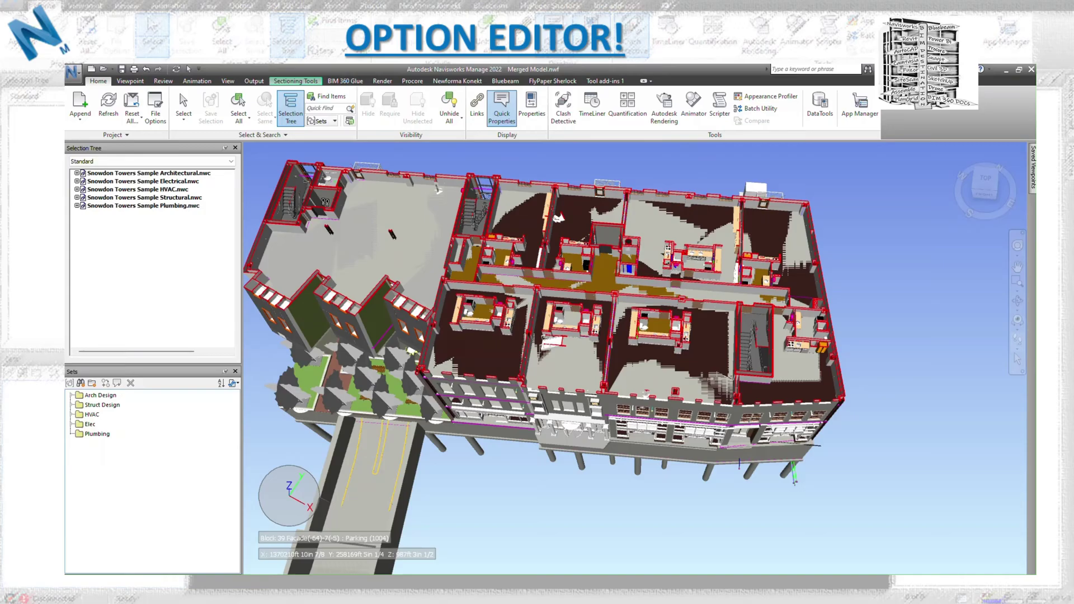
Step: Reopen the Options Editor and examine the Quick Properties definitions, including the properties available for the second entry
{"action": "left_click", "coordinate": [71, 71]}
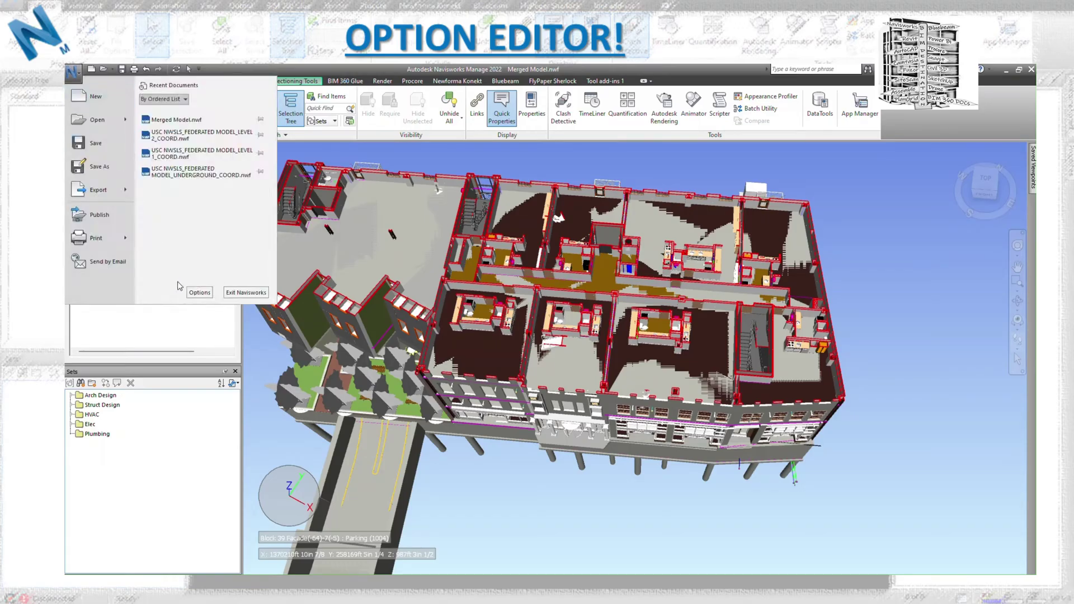
{"action": "left_click", "coordinate": [242, 297]}
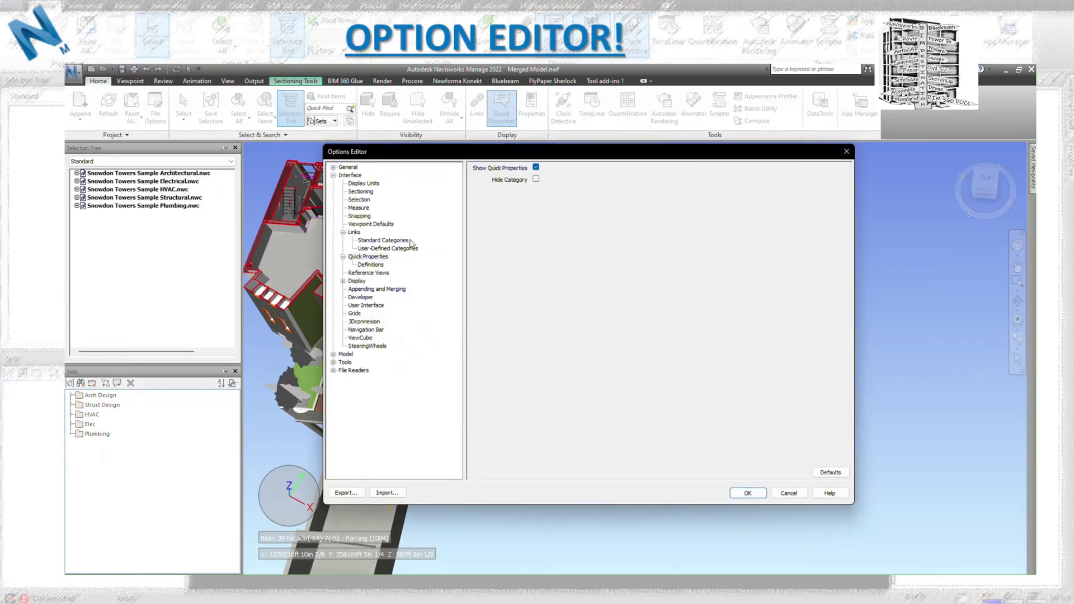
{"action": "left_click", "coordinate": [378, 265]}
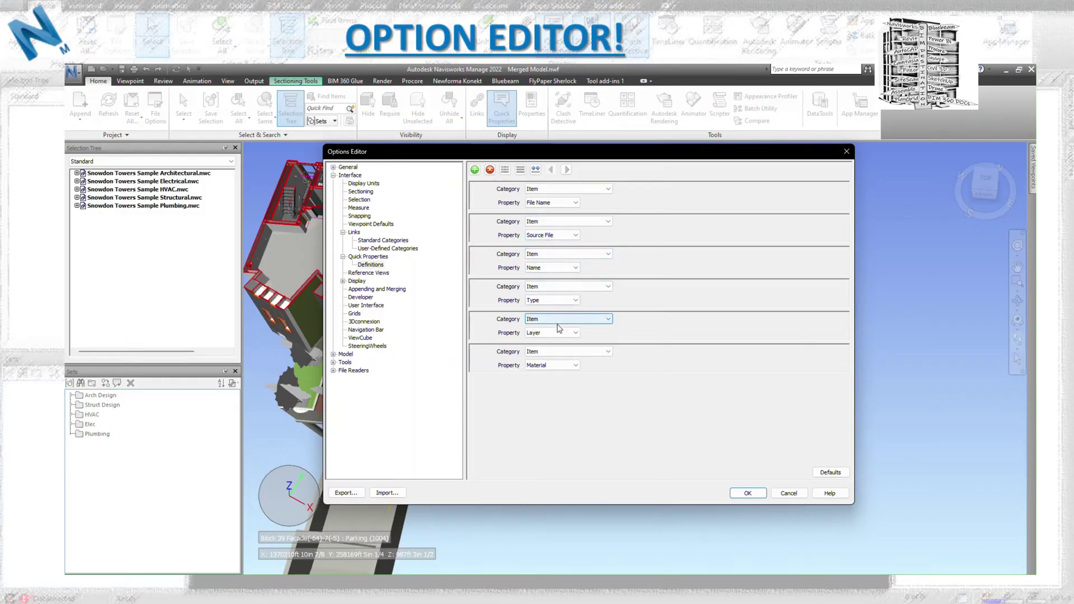
{"action": "left_click", "coordinate": [570, 235]}
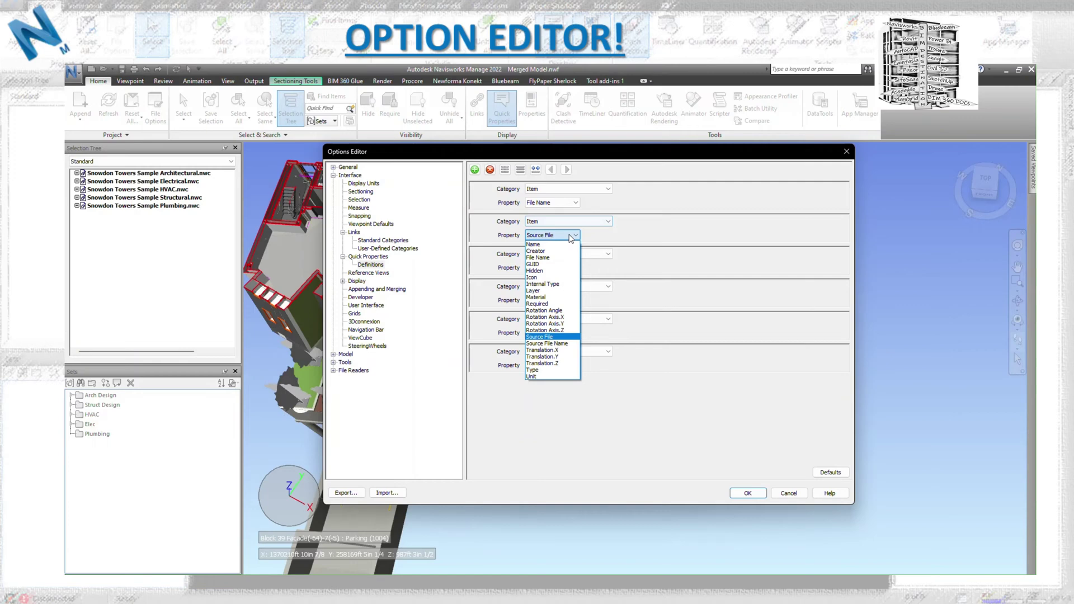
{"action": "left_click", "coordinate": [570, 235]}
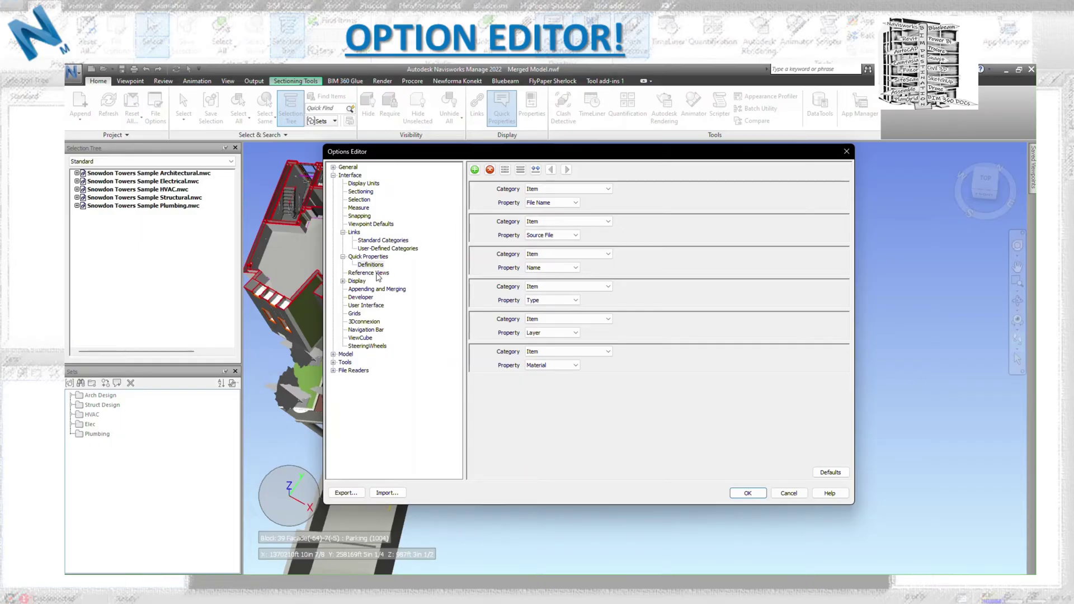
Step: Examine the Reference Views marker color and all of the Display interface options
{"action": "left_click", "coordinate": [378, 274]}
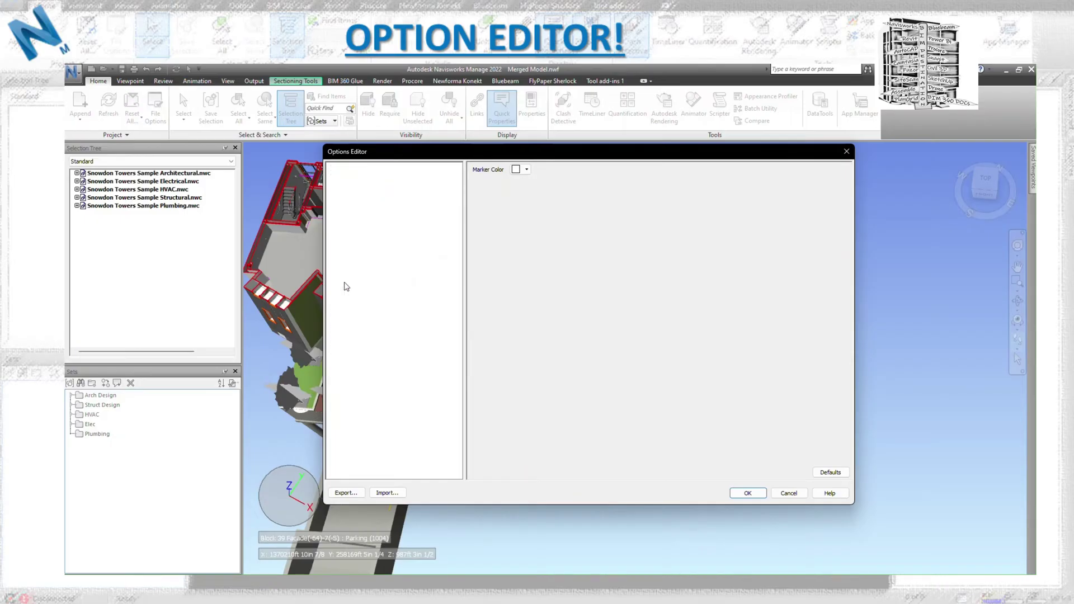
{"action": "left_click", "coordinate": [355, 282]}
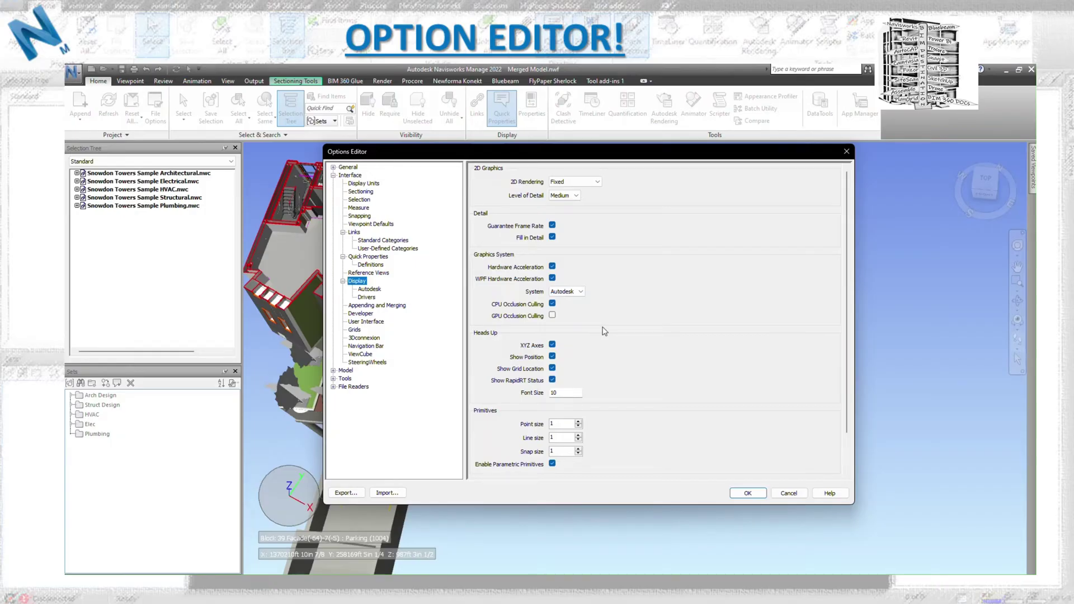
{"action": "scroll", "coordinate": [604, 331], "scroll_direction": "down", "scroll_amount": 2}
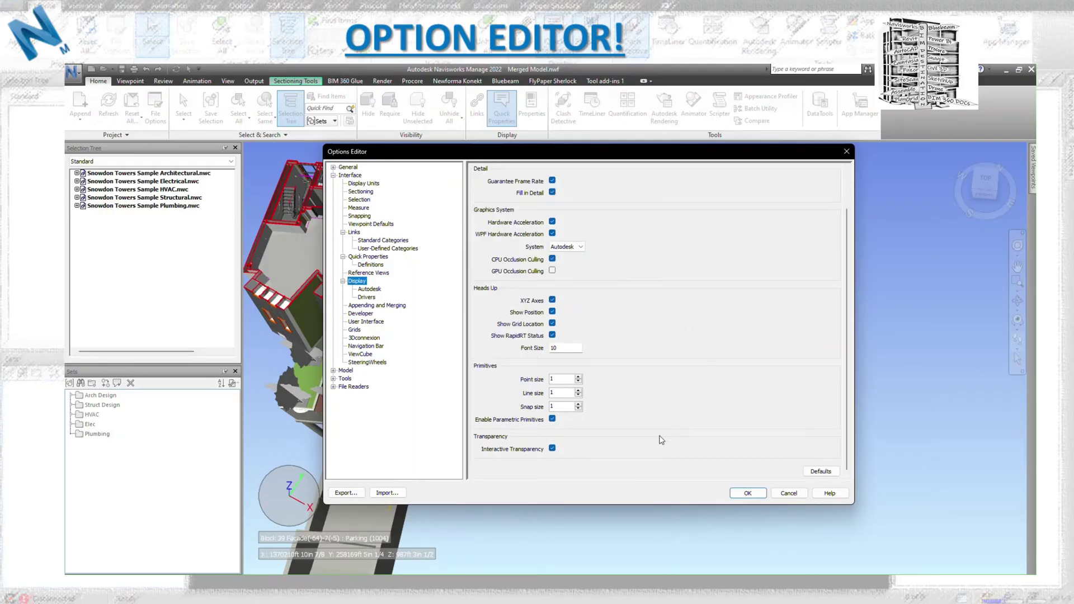
{"action": "scroll", "coordinate": [650, 274], "scroll_direction": "up", "scroll_amount": 2}
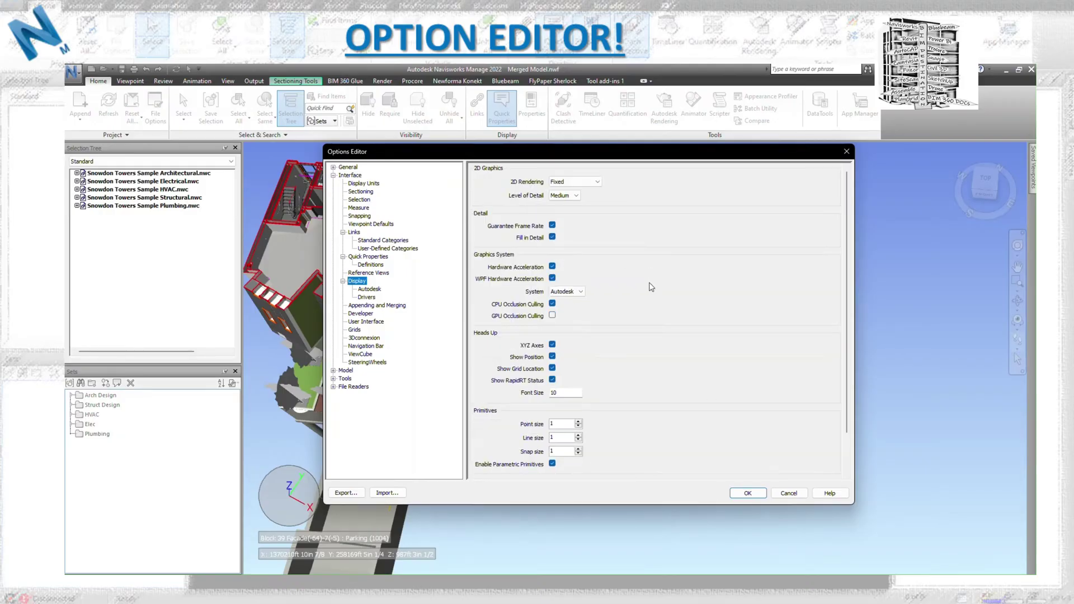
{"action": "left_click", "coordinate": [342, 280]}
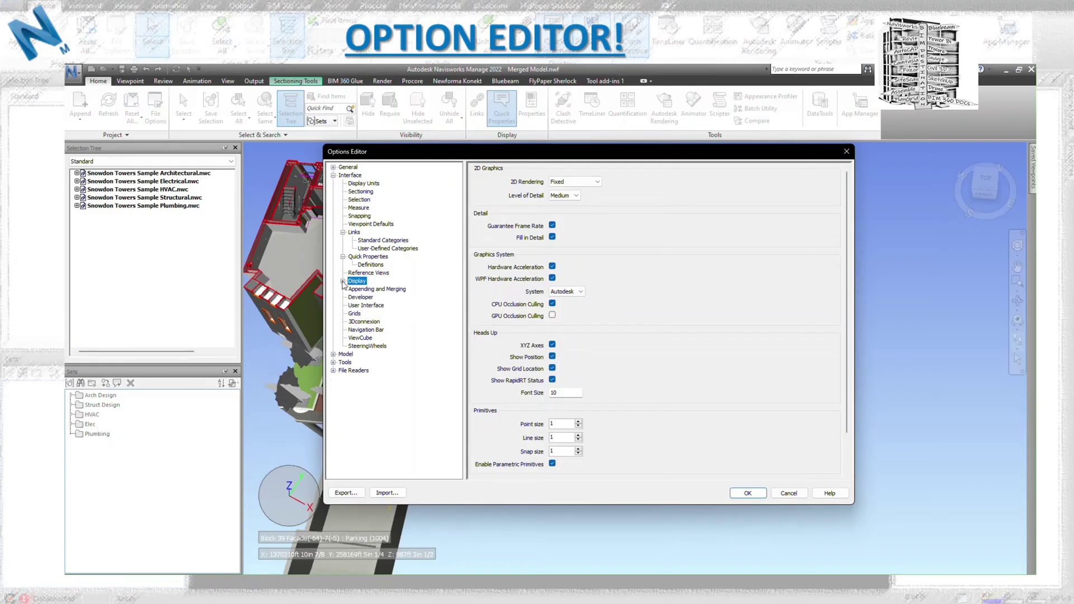
Step: Examine the Appending and Merging, Developer, User Interface and Grids interface options
{"action": "left_click", "coordinate": [355, 290]}
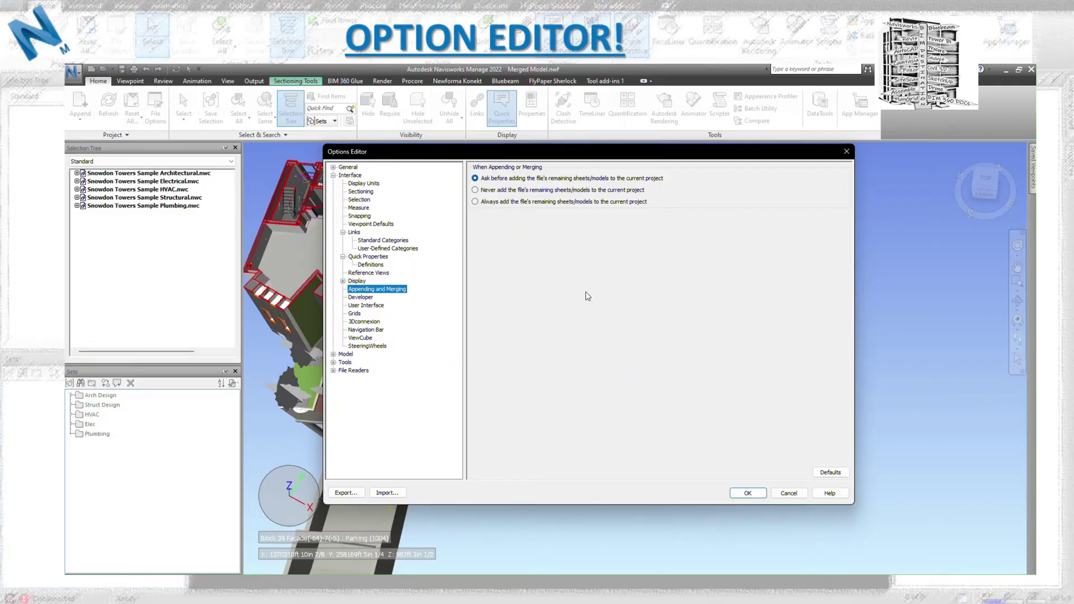
{"action": "left_click", "coordinate": [367, 297]}
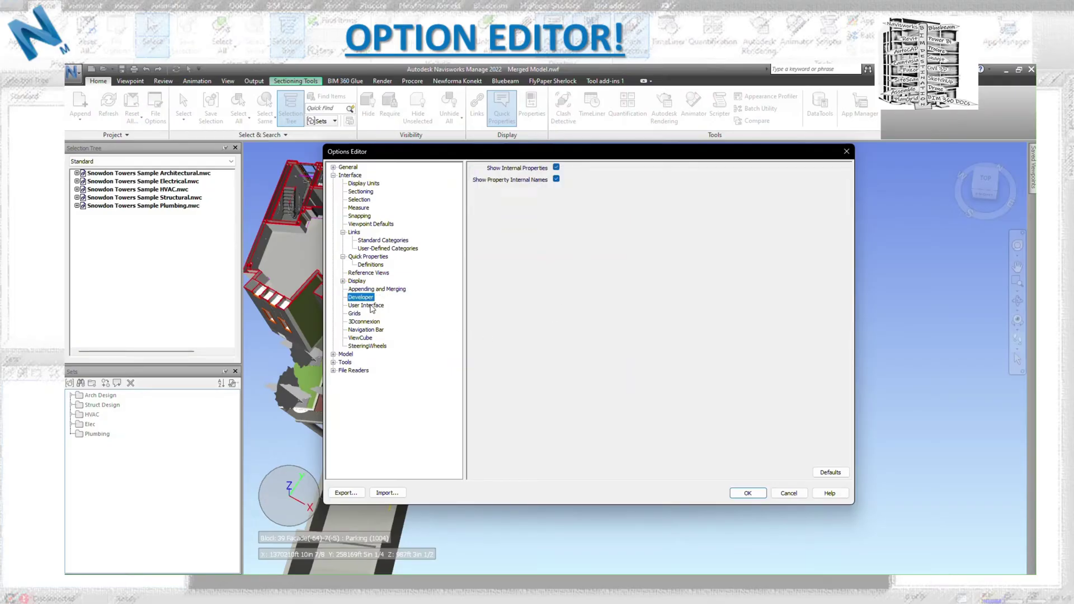
{"action": "left_click", "coordinate": [371, 306]}
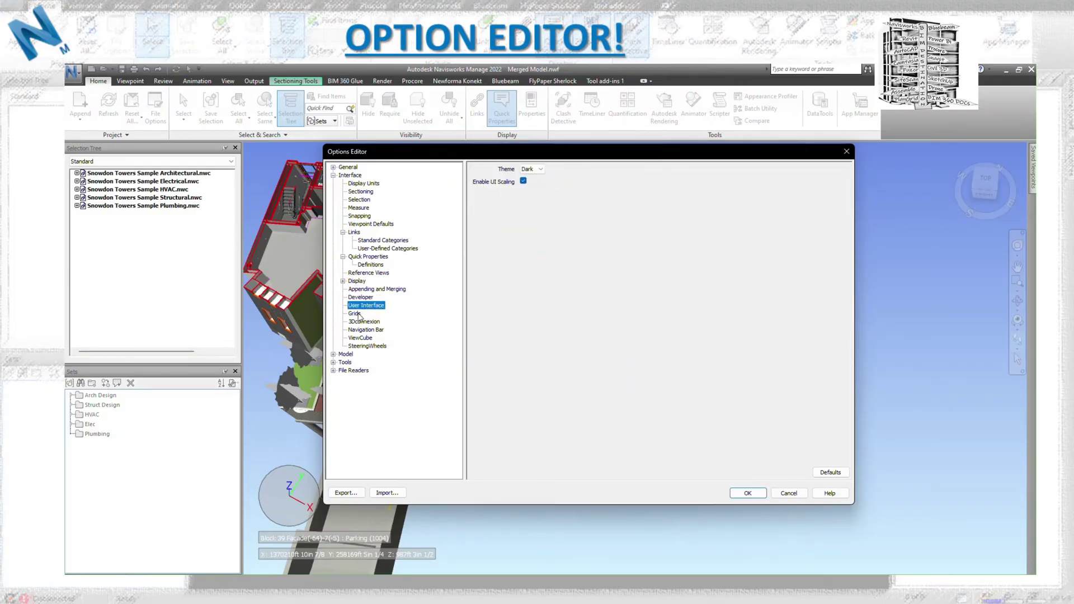
{"action": "left_click", "coordinate": [357, 315]}
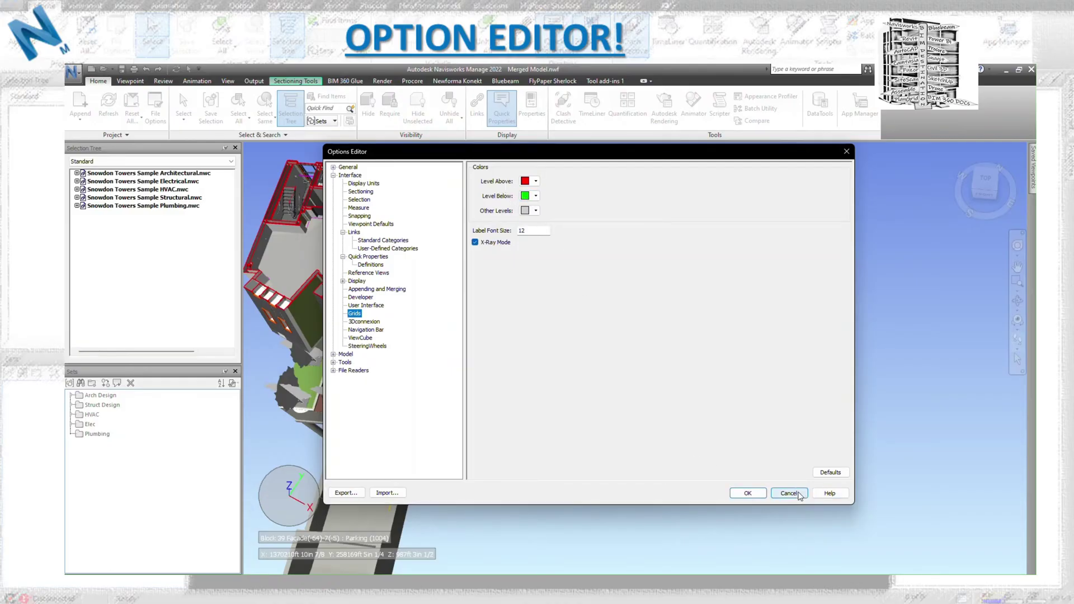
Step: Cancel the Options Editor and turn on the grid display for the model
{"action": "left_click", "coordinate": [798, 494]}
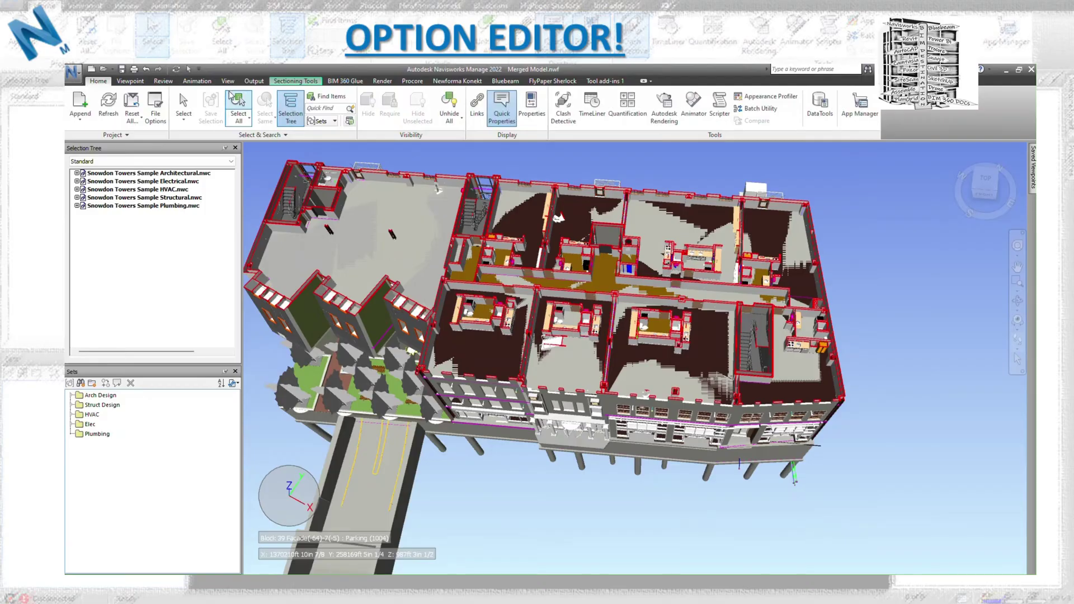
{"action": "left_click", "coordinate": [227, 83]}
{"action": "left_click", "coordinate": [186, 106]}
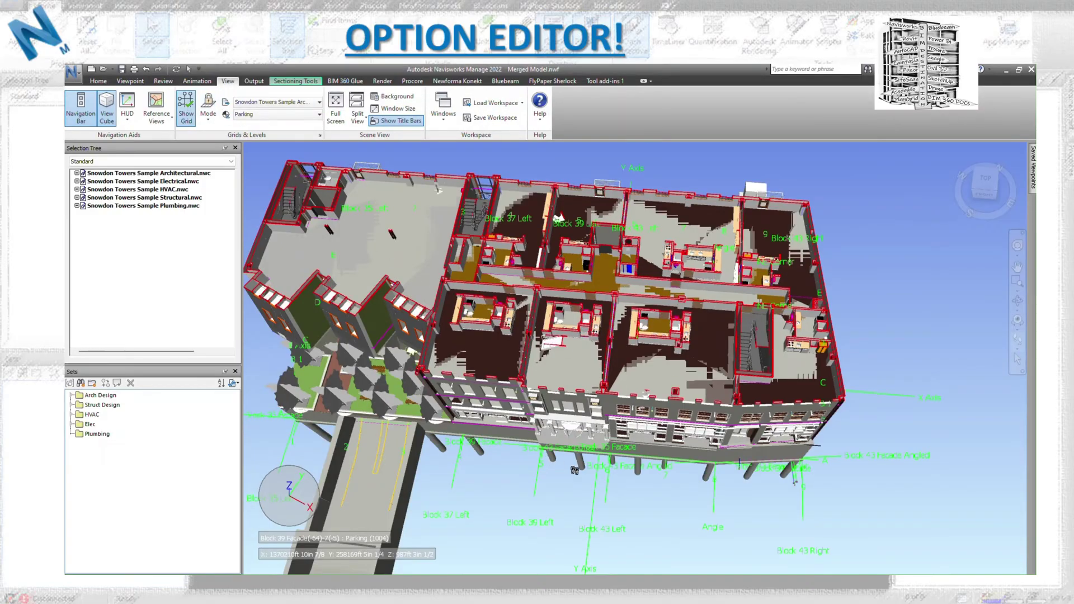
Step: Set the Level Below grid color to yellow in the Grids interface options and apply it
{"action": "left_click", "coordinate": [74, 75]}
{"action": "left_click", "coordinate": [199, 291]}
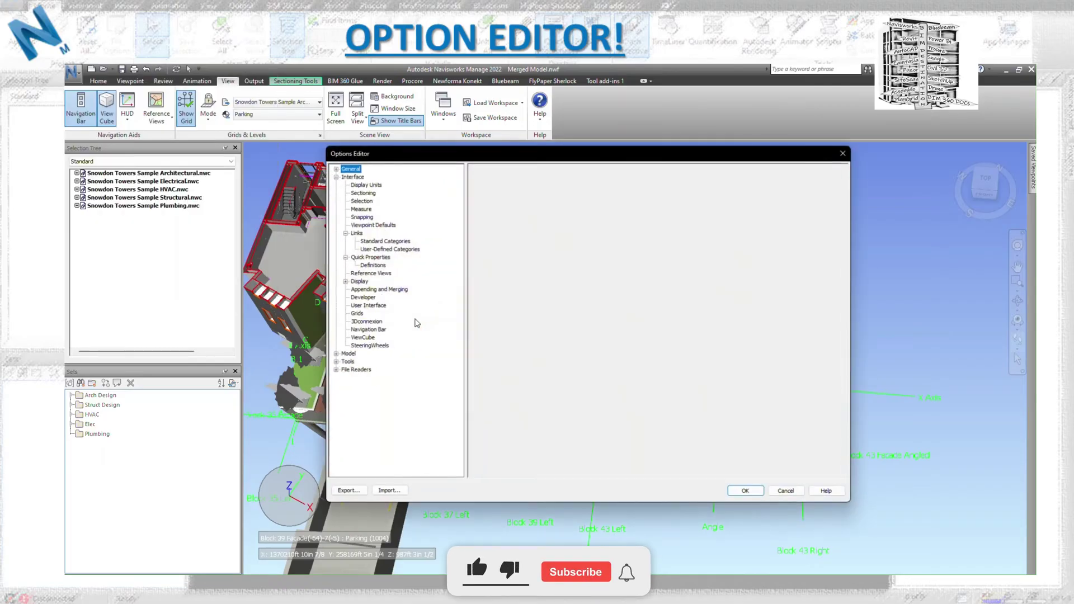
{"action": "left_click", "coordinate": [534, 195]}
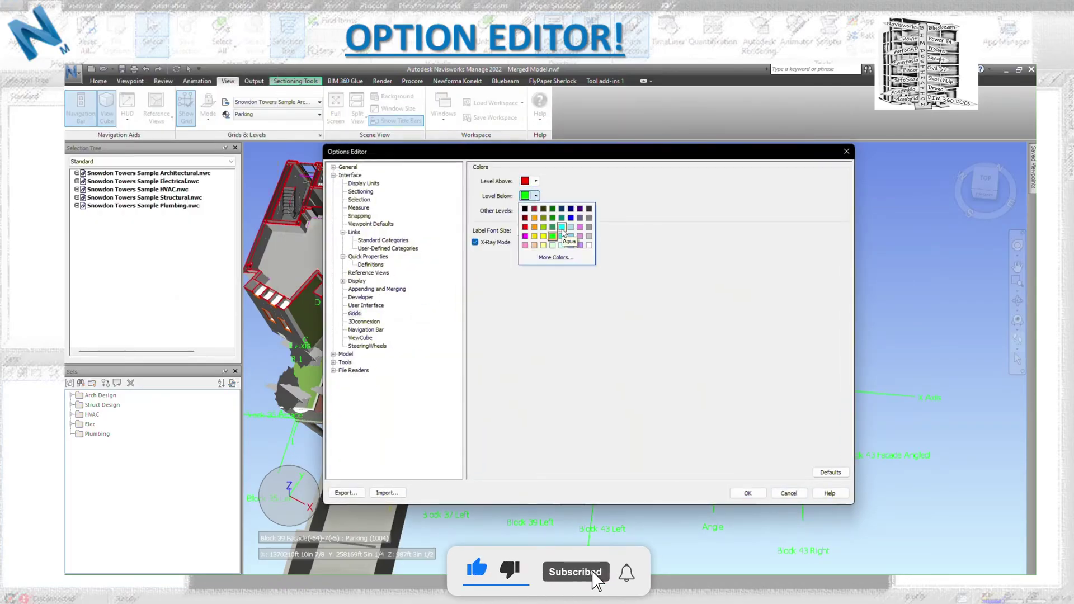
{"action": "left_click", "coordinate": [543, 235]}
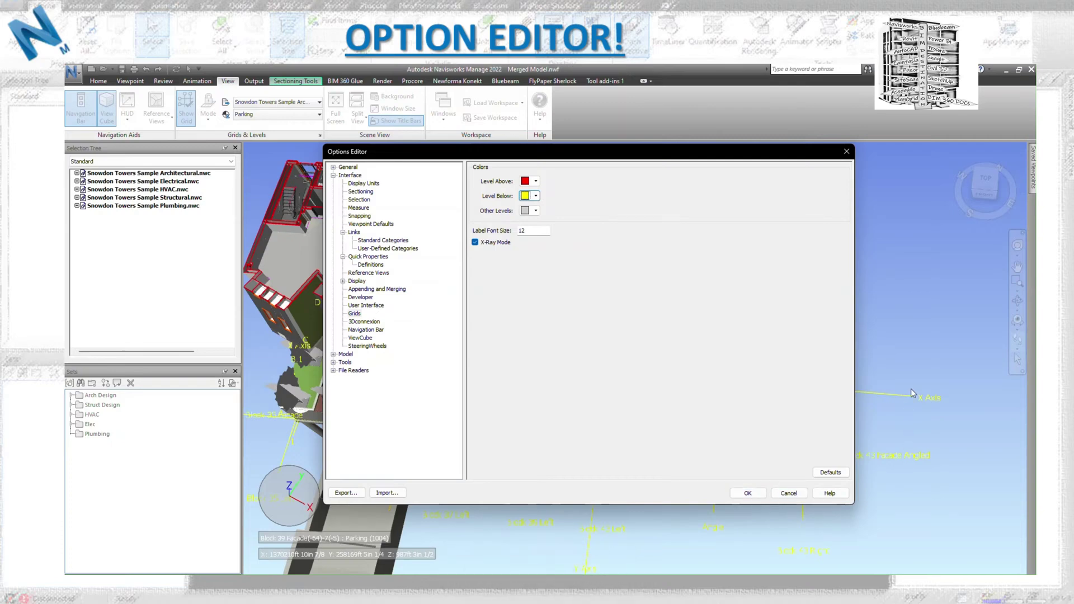
{"action": "left_click", "coordinate": [752, 493]}
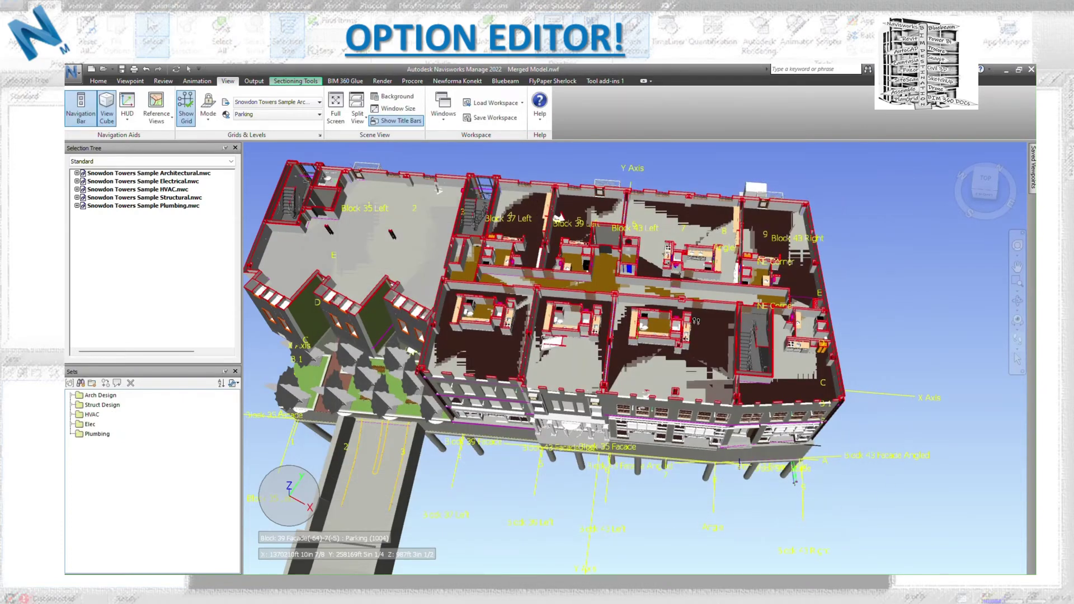
Step: Return to the Options Editor and examine the 3Dconnexion, Navigation Bar, ViewCube and SteeringWheels interface options
{"action": "left_click", "coordinate": [72, 72]}
{"action": "left_click", "coordinate": [193, 292]}
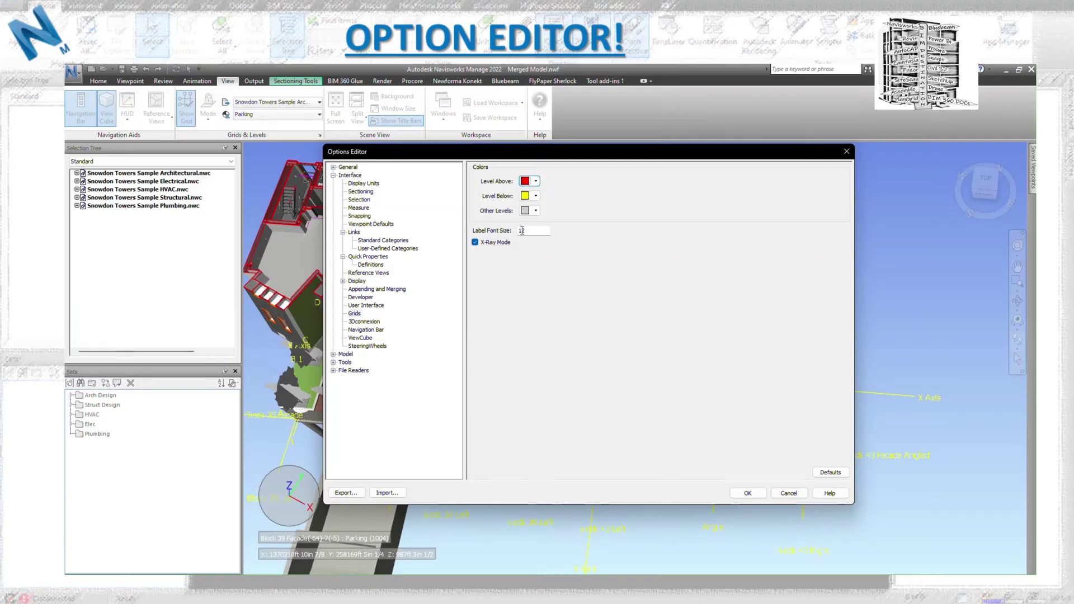
{"action": "left_click", "coordinate": [373, 324]}
{"action": "left_click", "coordinate": [372, 330]}
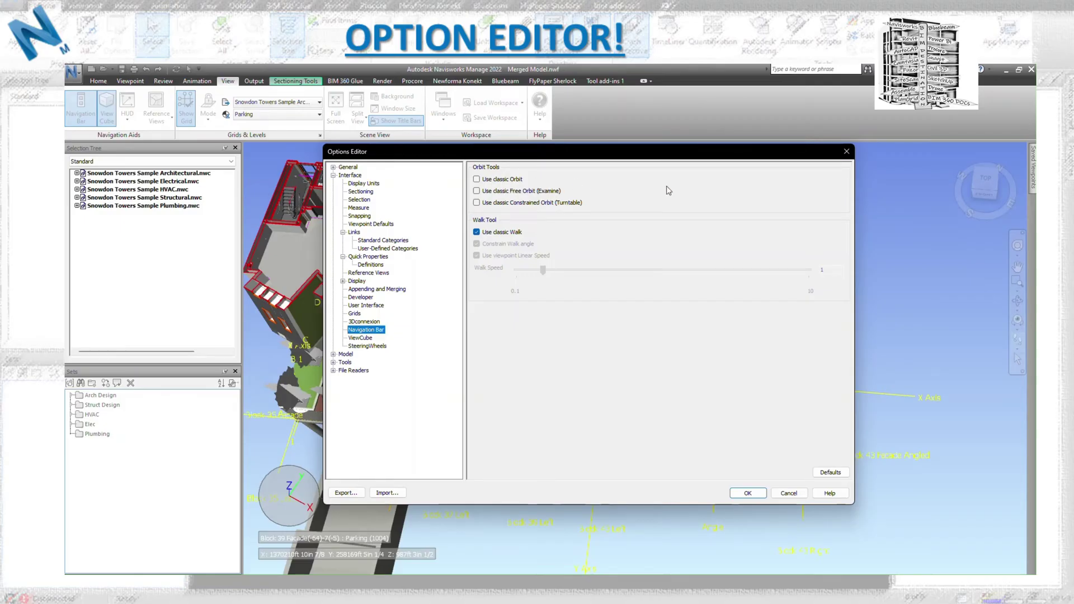
{"action": "left_click", "coordinate": [361, 338]}
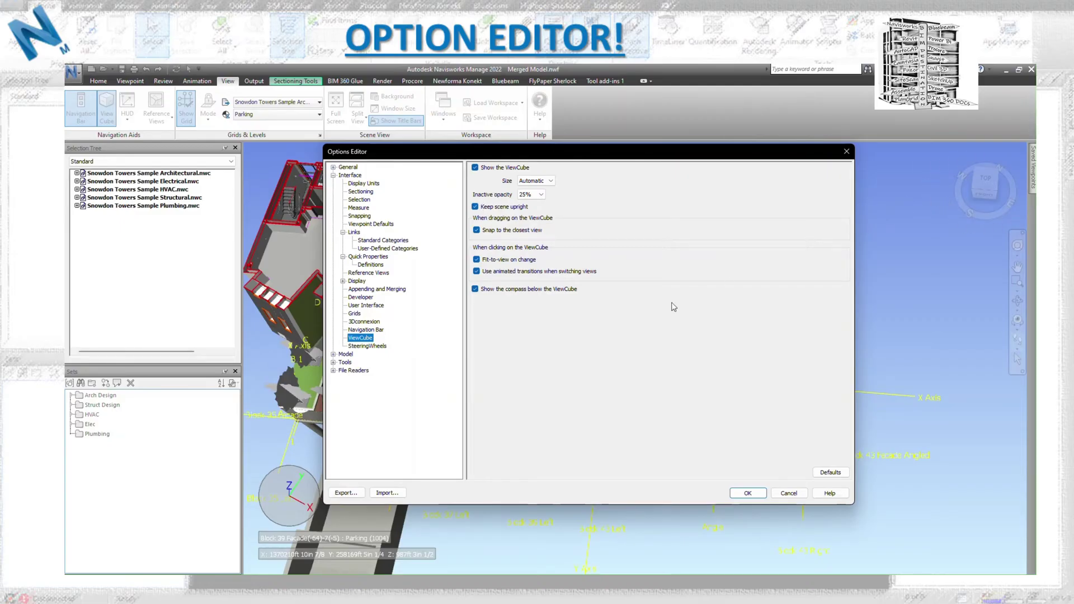
{"action": "left_click", "coordinate": [375, 347]}
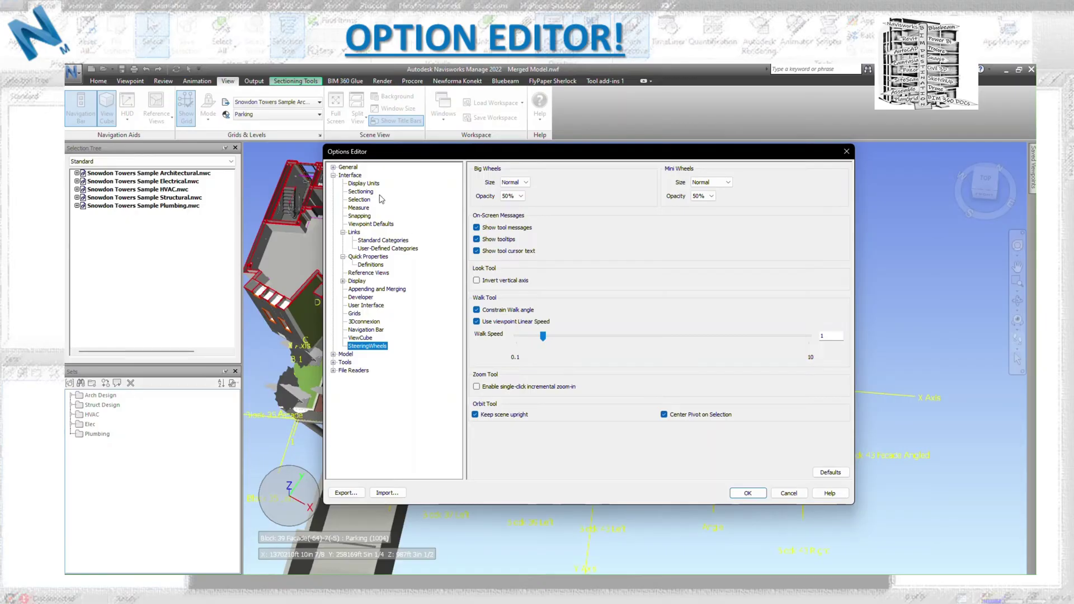
Step: Enable Close NWC/NWD files on load and Optimise On Load in the Model Performance options
{"action": "left_click", "coordinate": [334, 176]}
{"action": "left_click", "coordinate": [333, 183]}
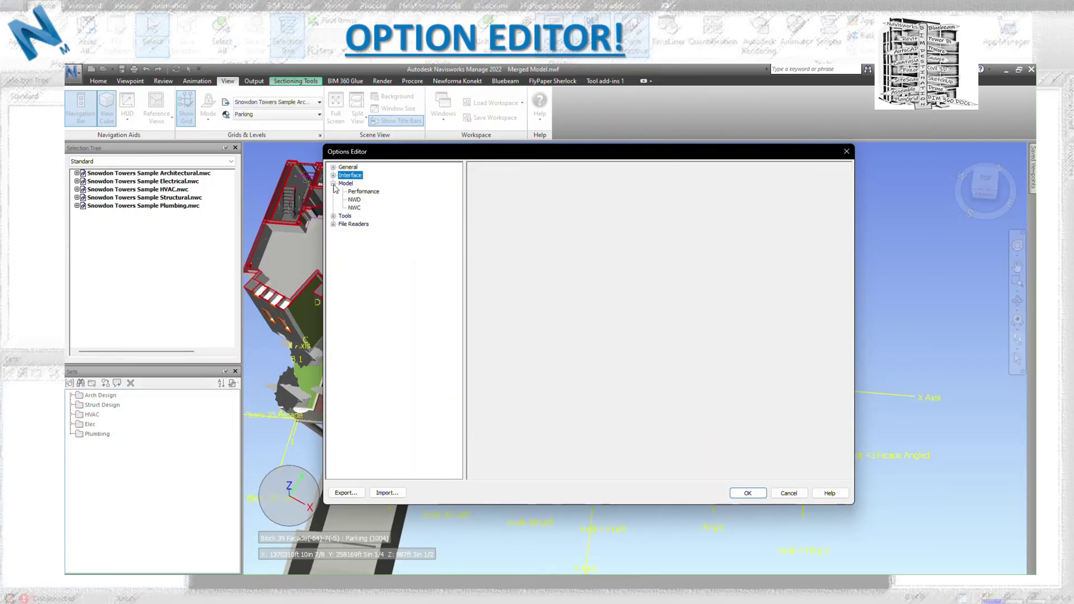
{"action": "left_click", "coordinate": [364, 192]}
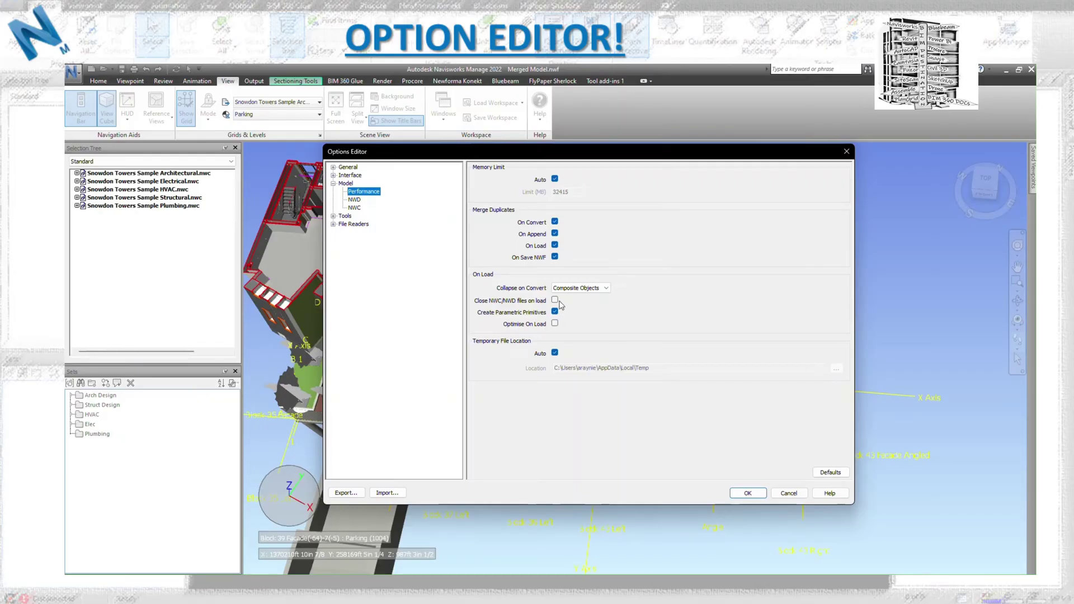
{"action": "left_click", "coordinate": [555, 301]}
{"action": "left_click", "coordinate": [554, 324]}
Step: Examine the NWD and NWC model options and the Clash Detective tool options, then close the Options Editor without applying changes
{"action": "left_click", "coordinate": [356, 199]}
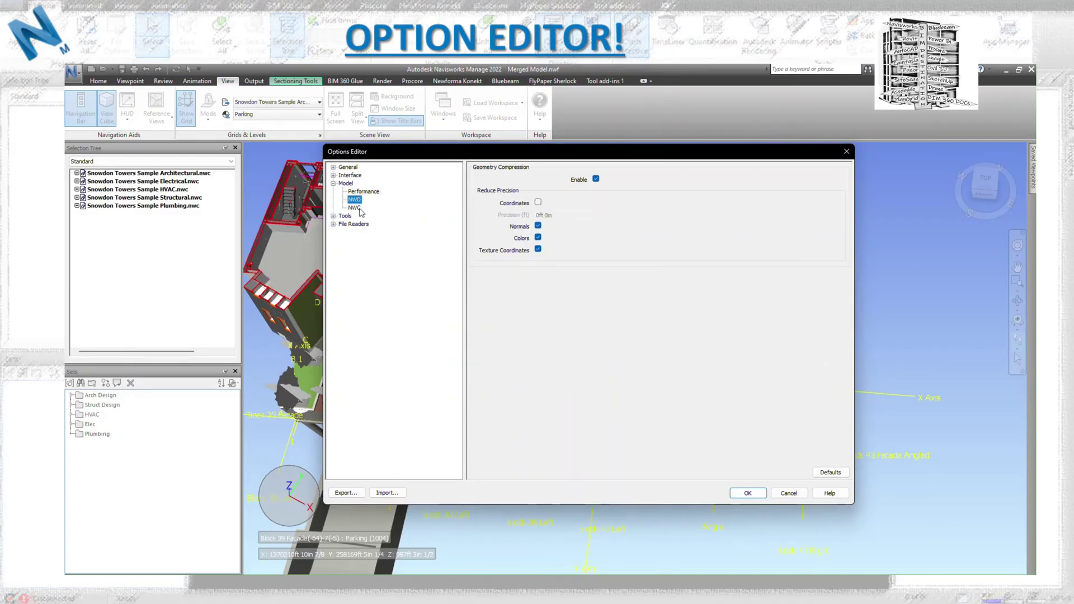
{"action": "left_click", "coordinate": [356, 207]}
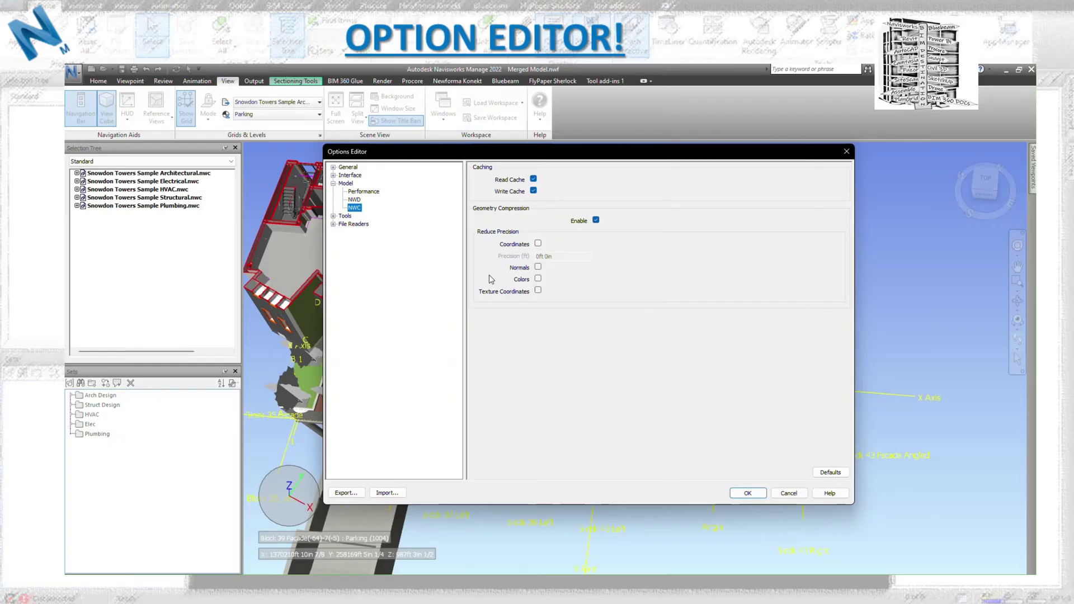
{"action": "left_click", "coordinate": [333, 183]}
{"action": "left_click", "coordinate": [333, 191]}
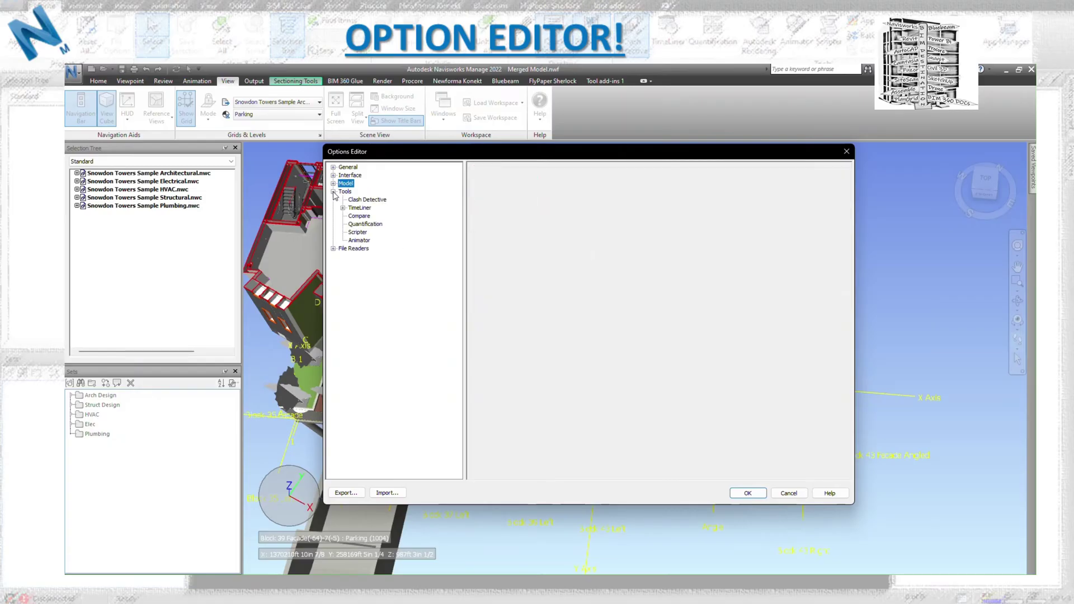
{"action": "left_click", "coordinate": [364, 200]}
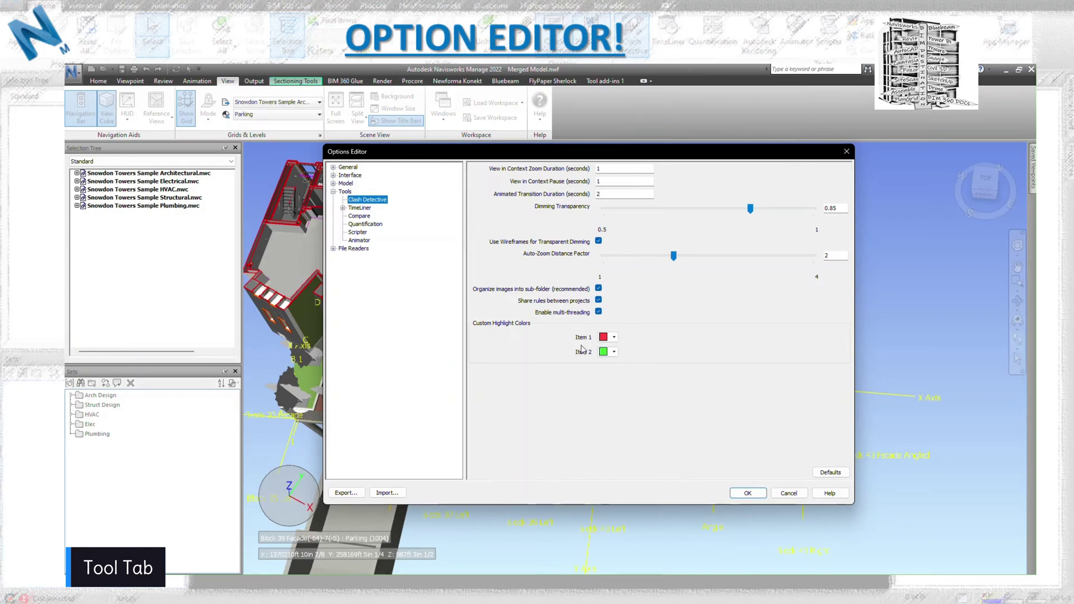
{"action": "left_click", "coordinate": [846, 152]}
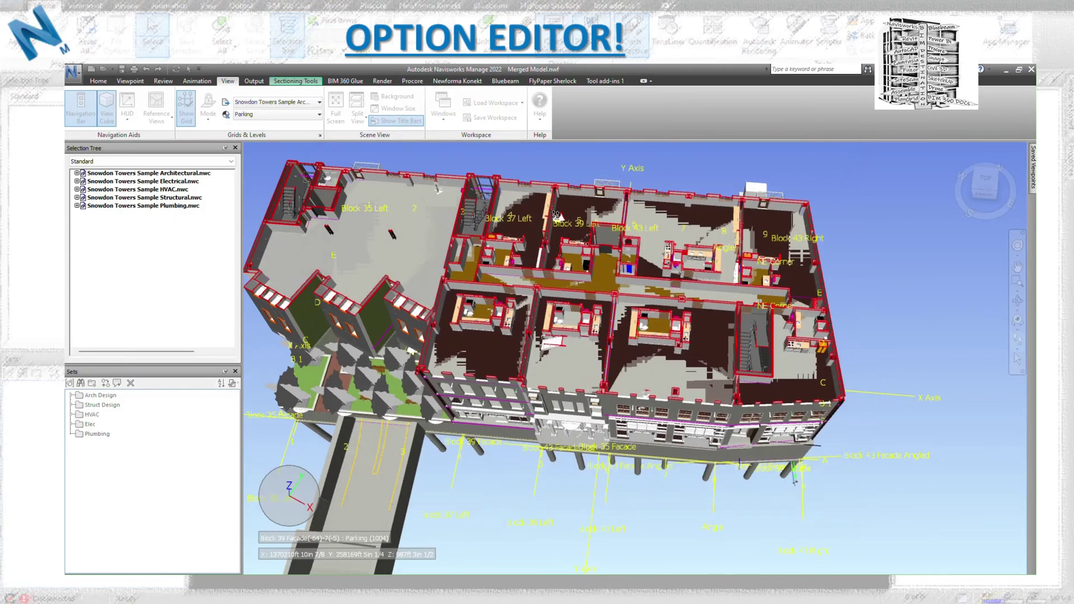
Step: Switch the Clash Detective highlighting to status color and back to item colors, then close Clash Detective
{"action": "left_click", "coordinate": [99, 81]}
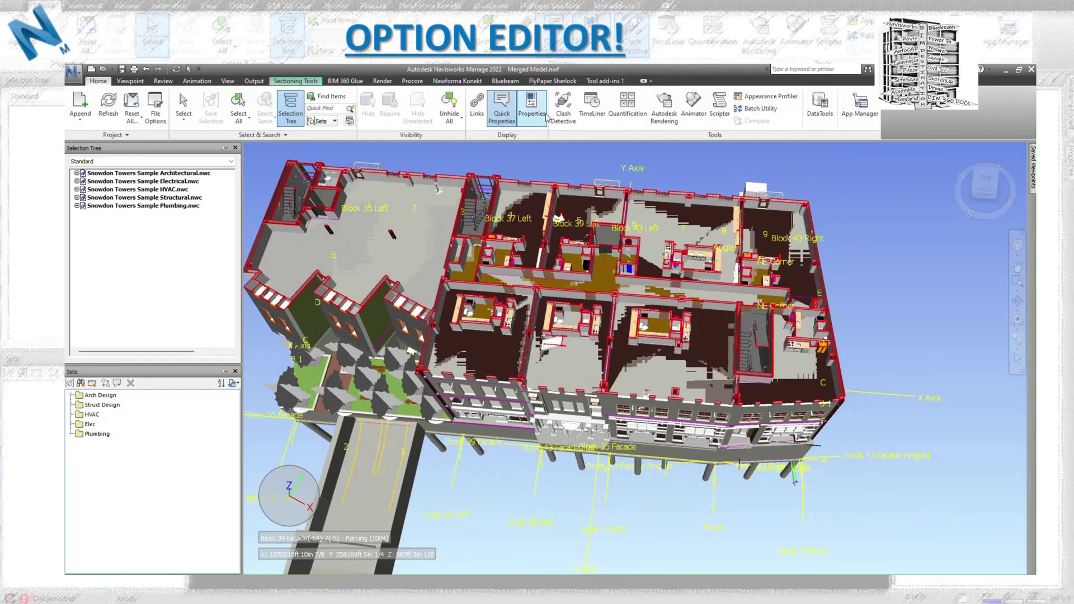
{"action": "left_click", "coordinate": [562, 109]}
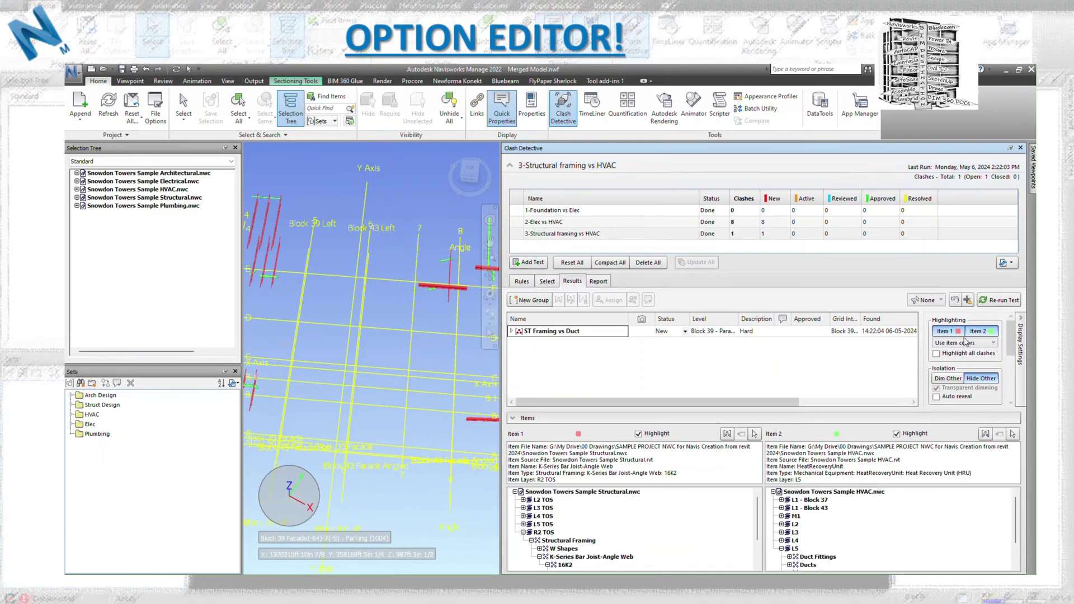
{"action": "left_click", "coordinate": [978, 343]}
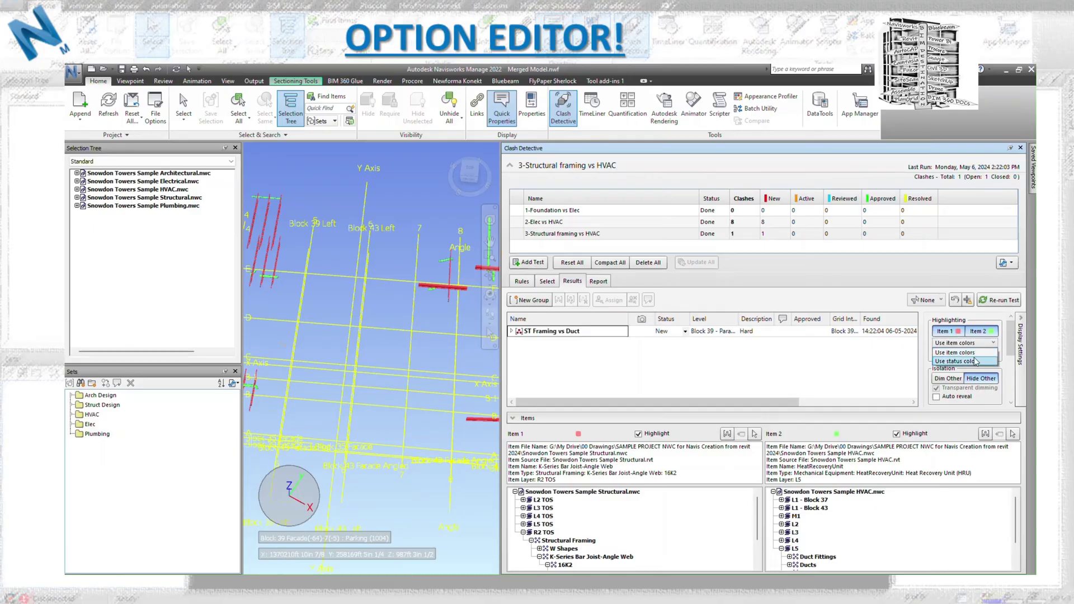
{"action": "left_click", "coordinate": [975, 361]}
{"action": "left_click", "coordinate": [974, 343]}
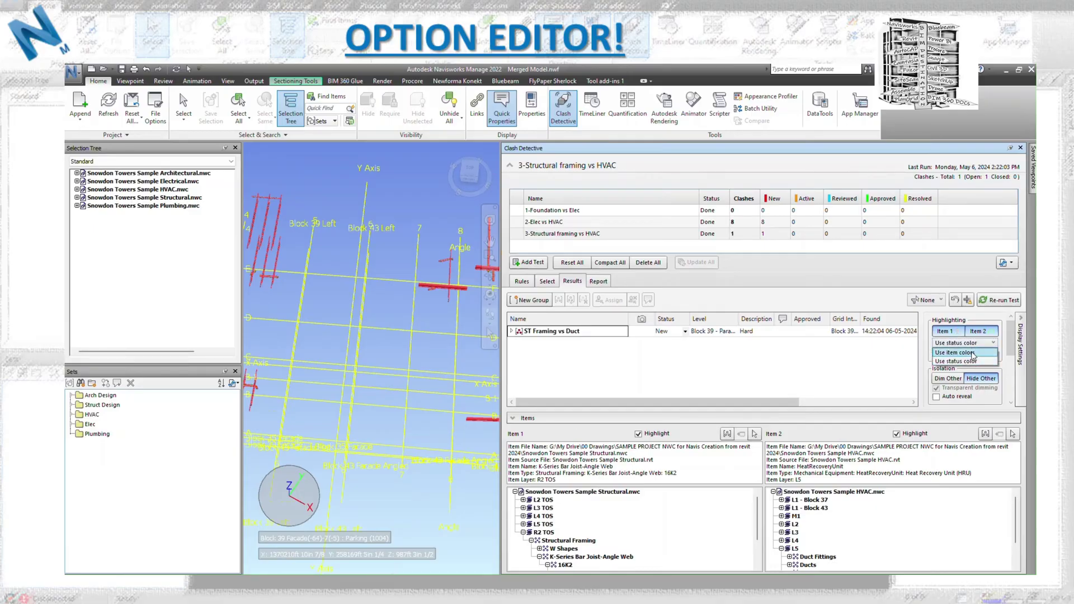
{"action": "left_click", "coordinate": [974, 352]}
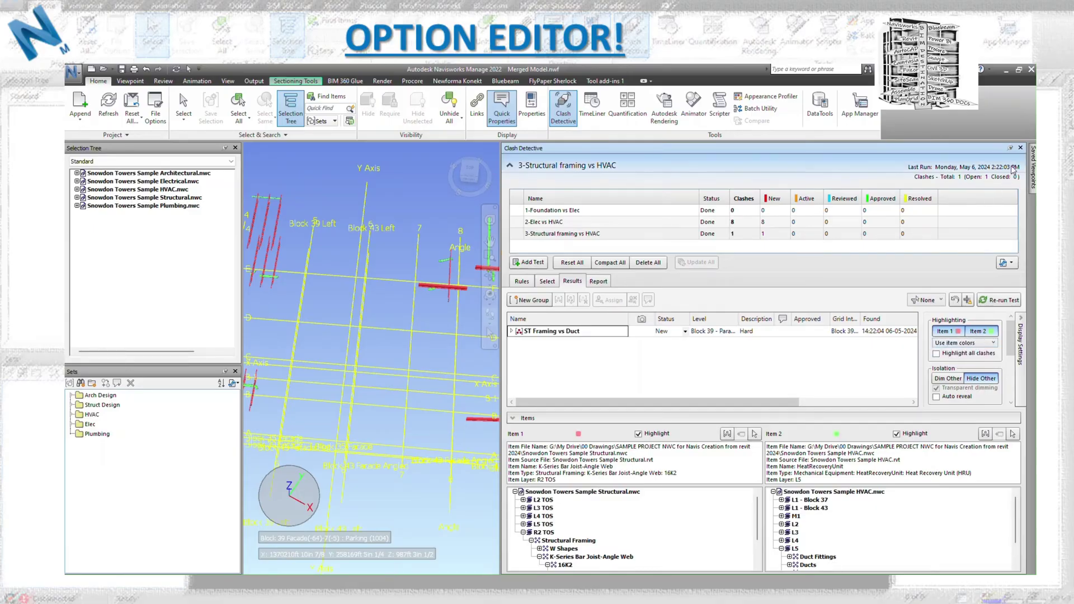
{"action": "left_click", "coordinate": [1019, 148]}
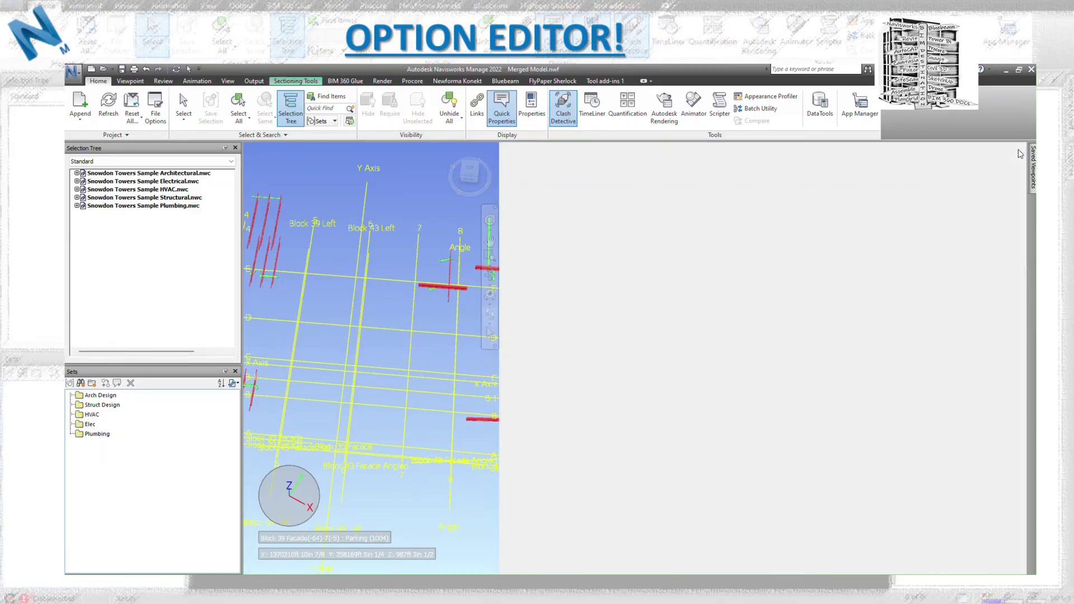
Step: Reopen the Options Editor and examine the Item 1 custom highlight color choices in the Clash Detective tool options
{"action": "left_click", "coordinate": [79, 75]}
{"action": "left_click", "coordinate": [203, 293]}
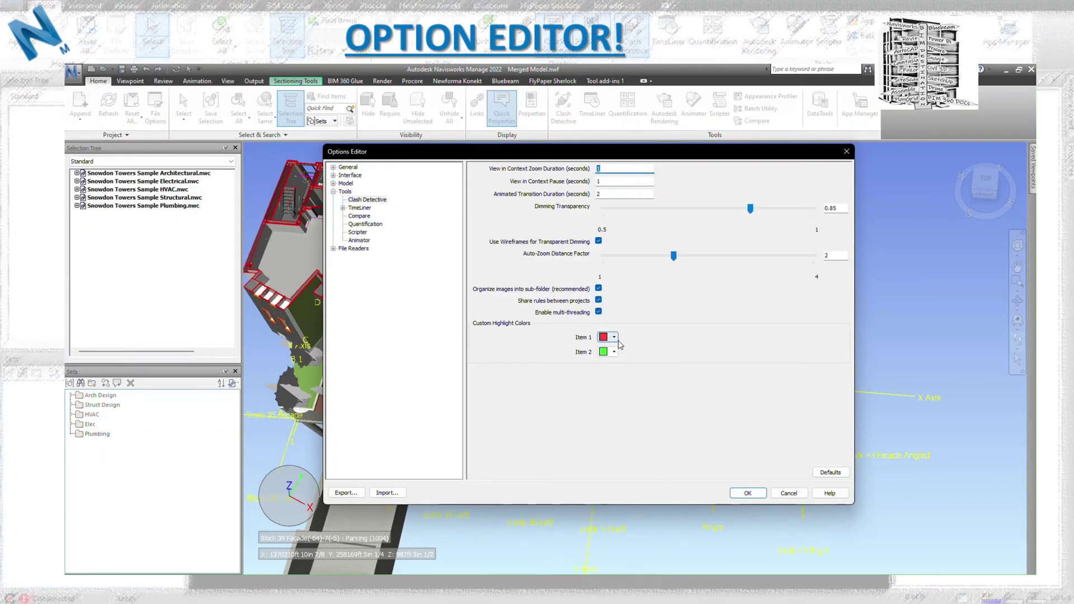
{"action": "left_click", "coordinate": [614, 338]}
{"action": "left_click", "coordinate": [614, 338]}
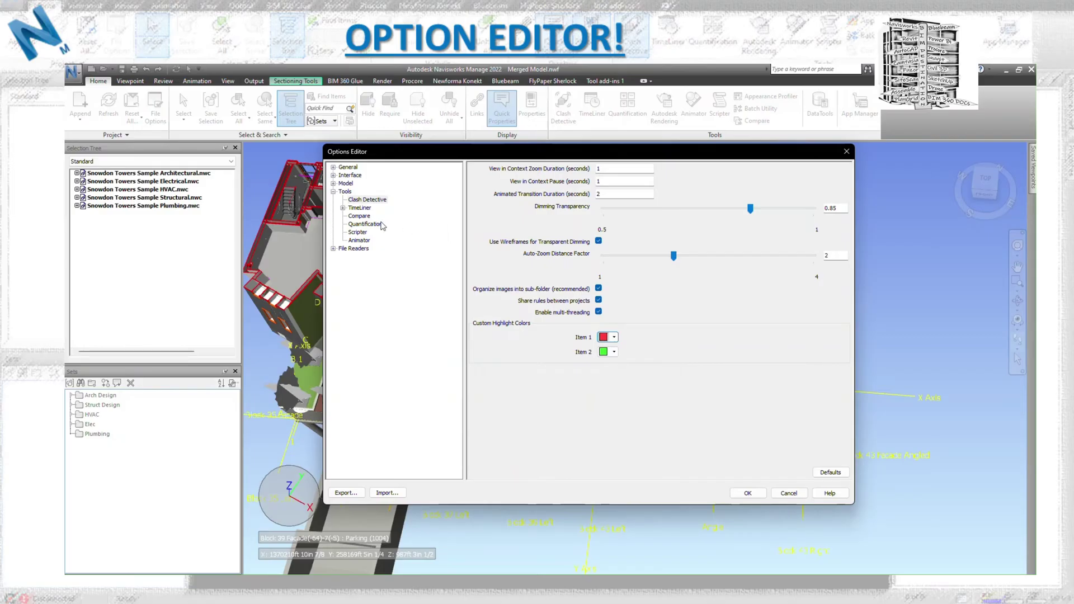
Step: Examine the TimeLiner, Compare, Quantification, Scripter and Animator tool options
{"action": "left_click", "coordinate": [359, 209]}
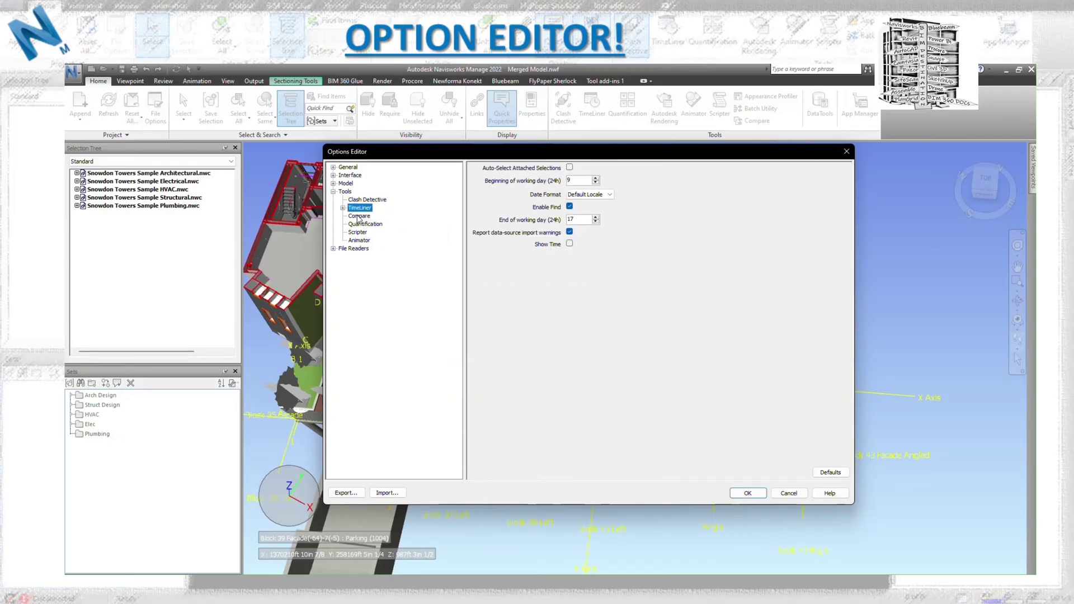
{"action": "left_click", "coordinate": [358, 216]}
{"action": "left_click", "coordinate": [361, 224]}
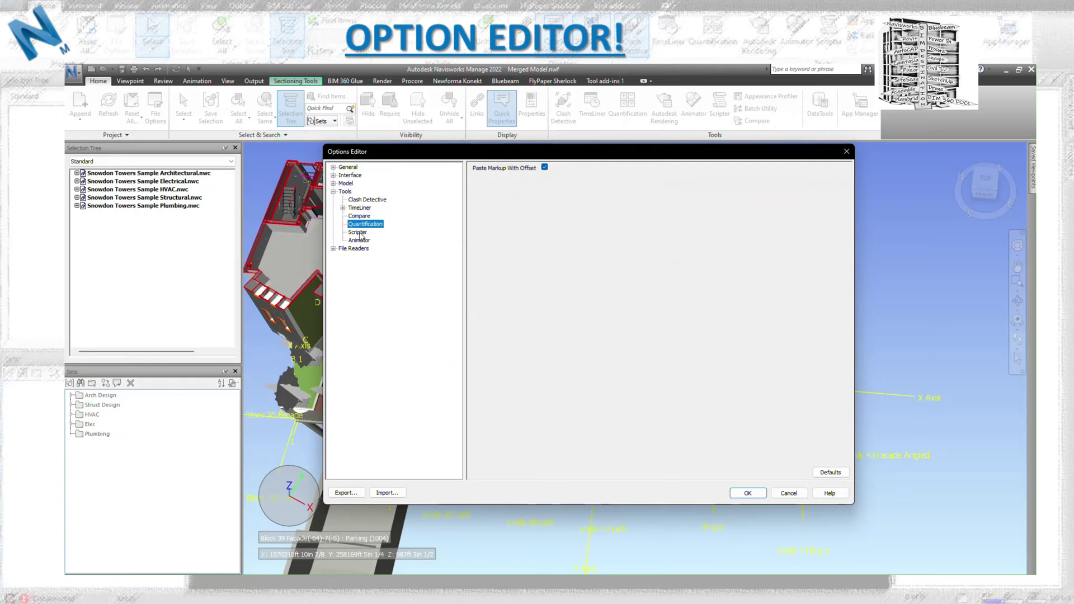
{"action": "left_click", "coordinate": [358, 232]}
{"action": "left_click", "coordinate": [359, 240]}
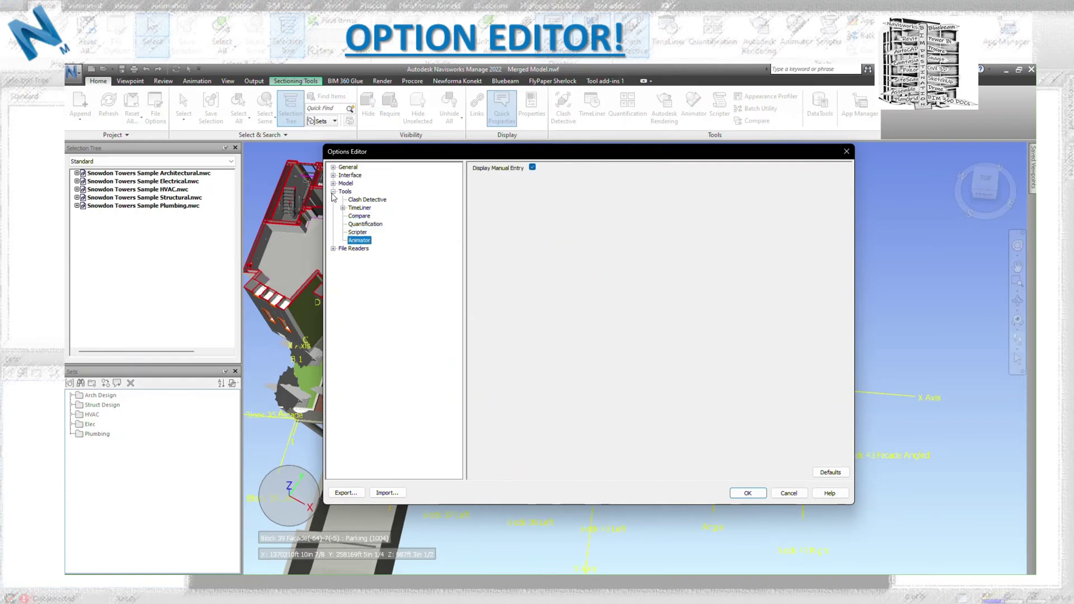
Step: Set the default decimal units to Inches in the DWG/DXF file reader options and review its remaining settings
{"action": "left_click", "coordinate": [333, 192]}
{"action": "left_click", "coordinate": [333, 199]}
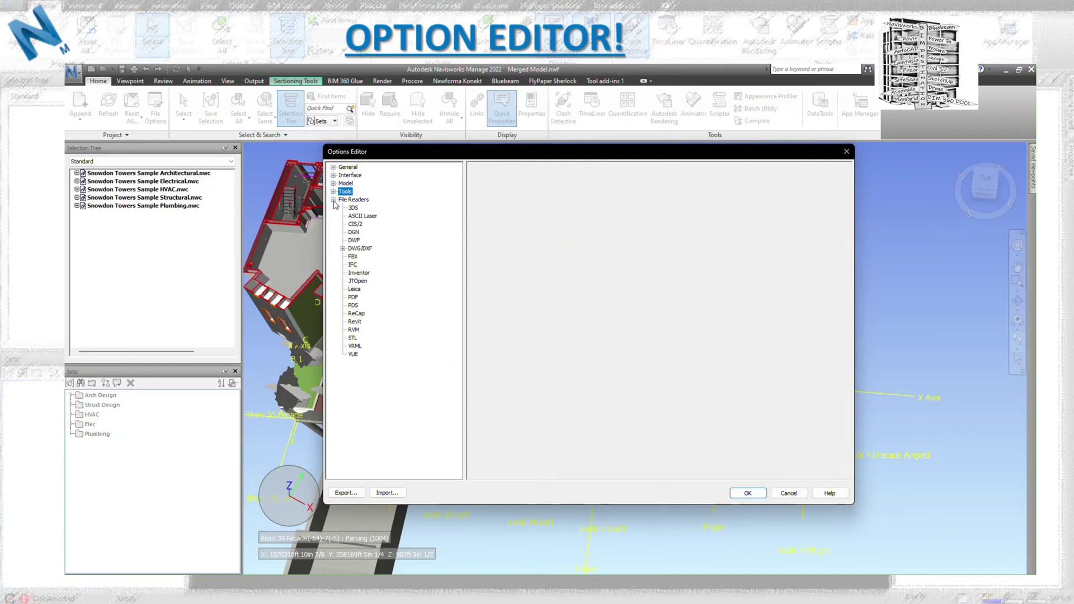
{"action": "left_click", "coordinate": [360, 248]}
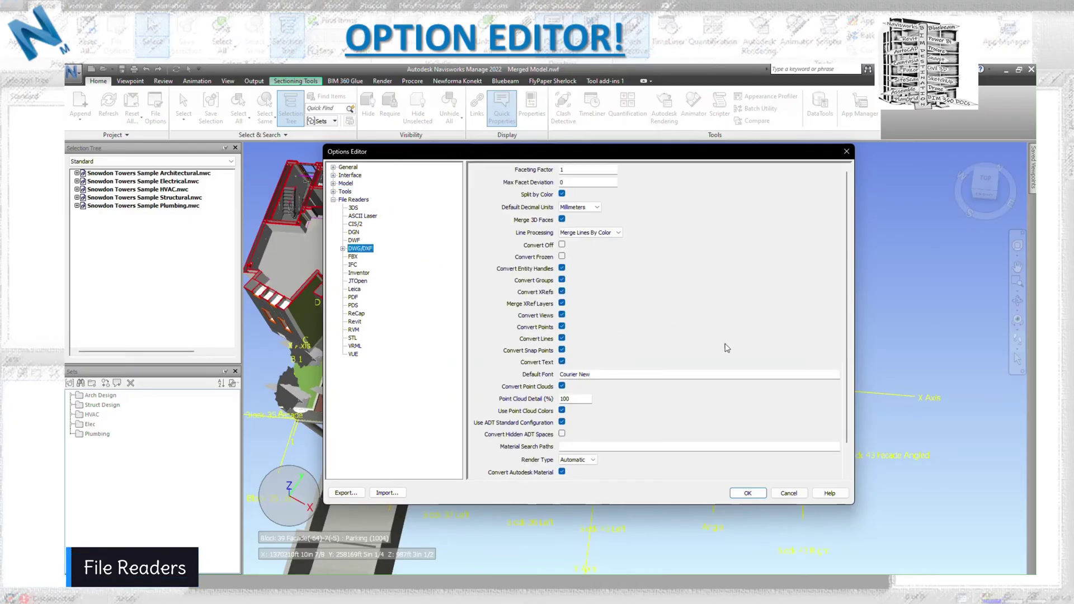
{"action": "left_click", "coordinate": [596, 207]}
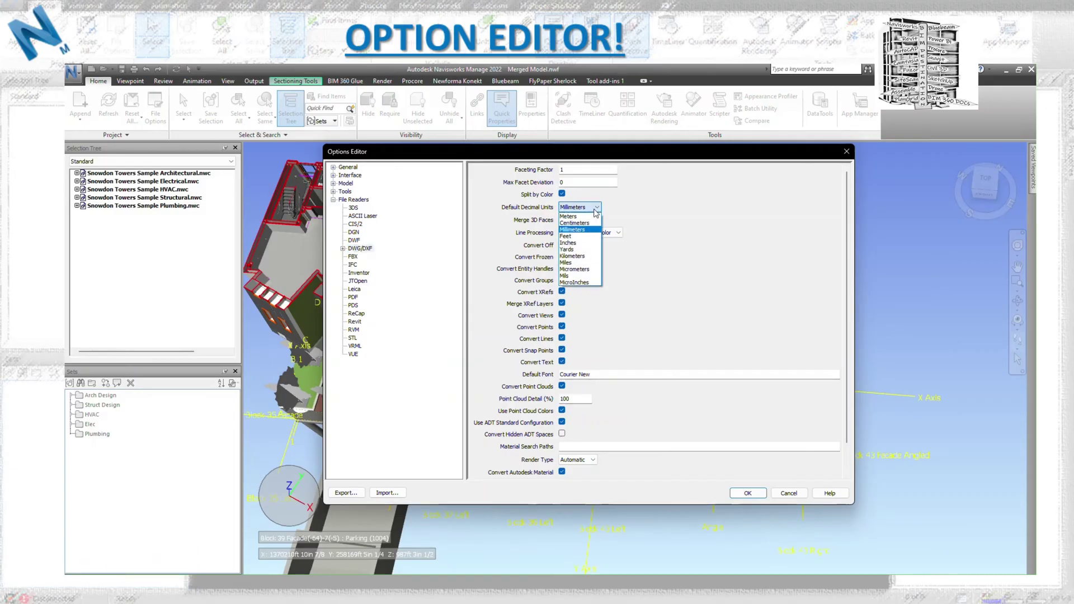
{"action": "left_click", "coordinate": [581, 244]}
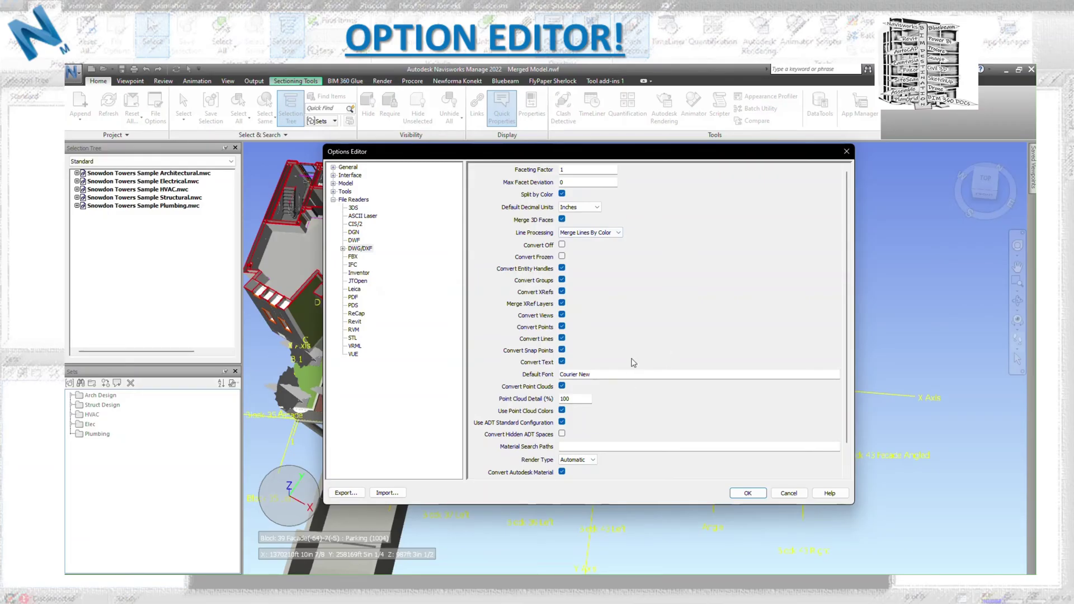
{"action": "scroll", "coordinate": [633, 362], "scroll_direction": "down", "scroll_amount": 2}
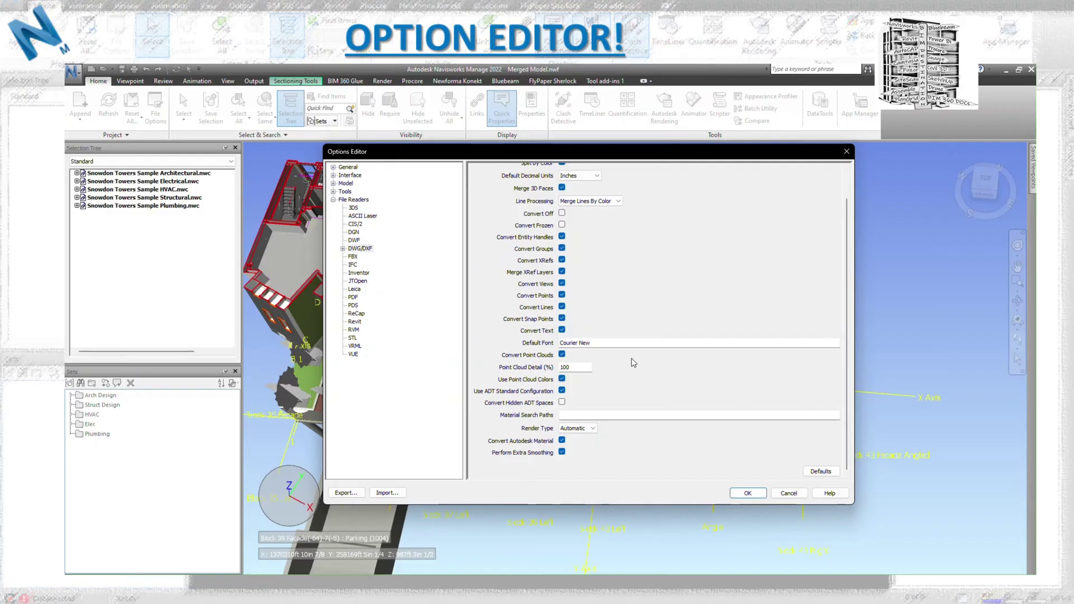
{"action": "scroll", "coordinate": [632, 363], "scroll_direction": "up", "scroll_amount": 2}
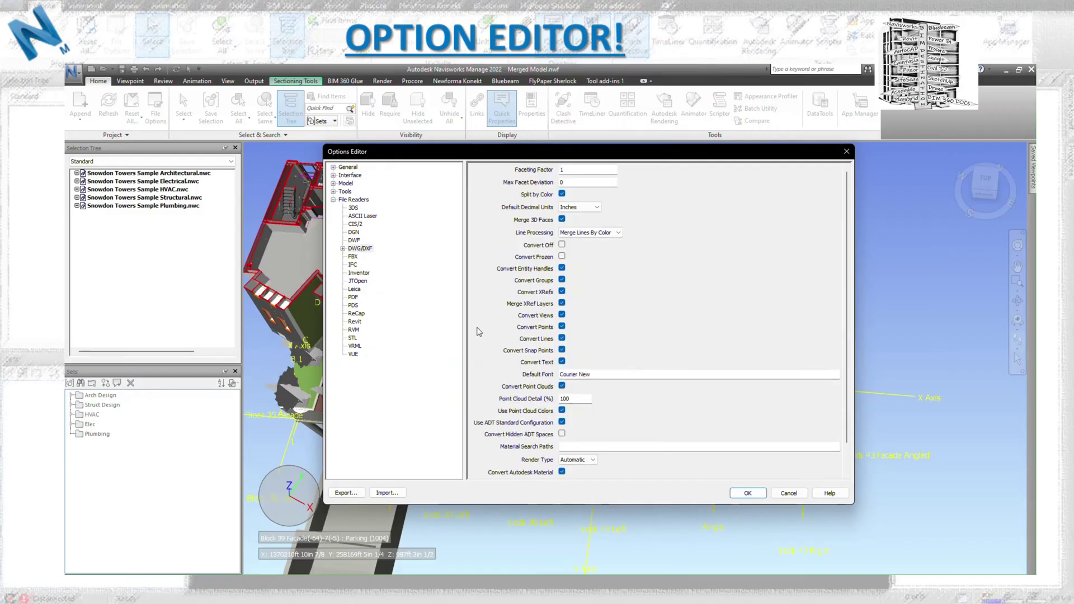